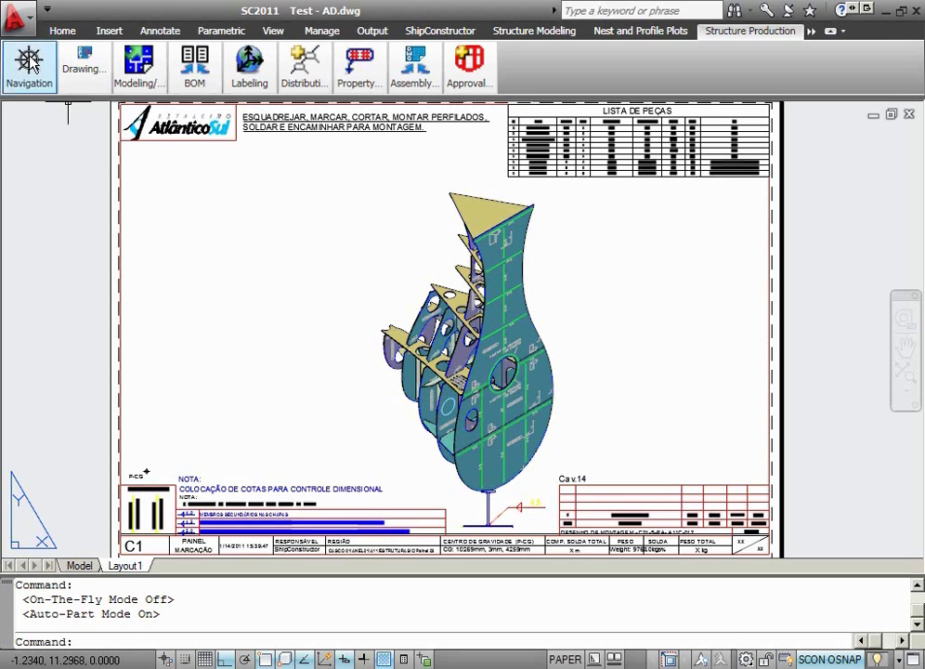
# - Open Test - Demo Video Production Drawings.dwg from the recent documents list
pyautogui.click(18, 24)
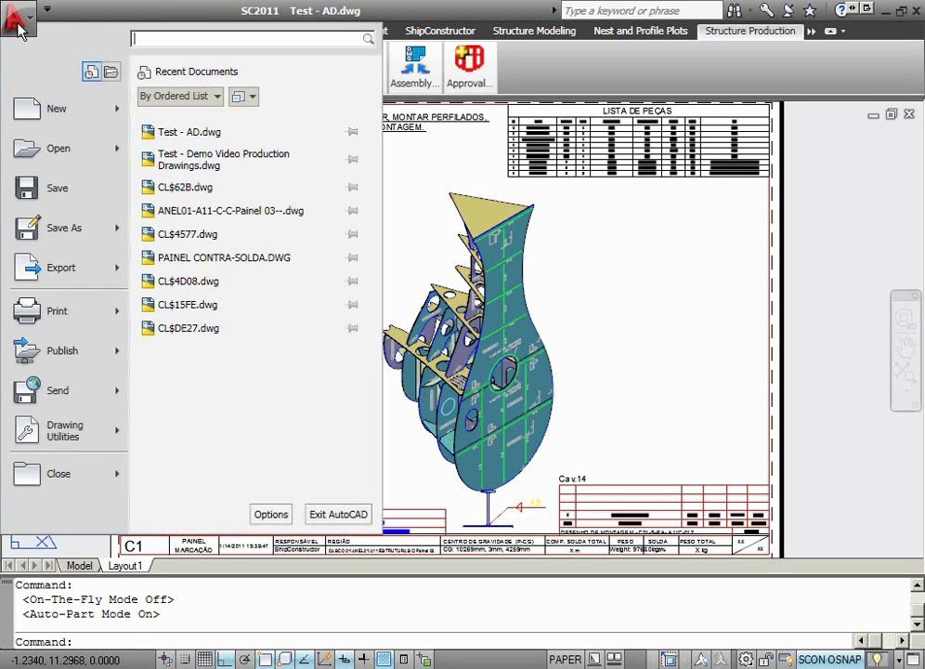
pyautogui.click(186, 163)
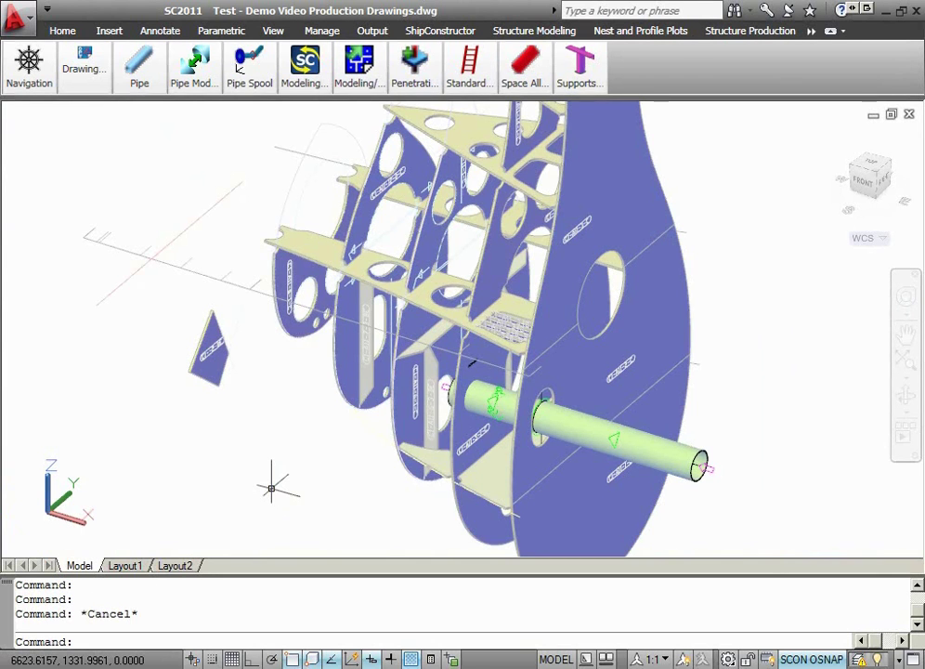
# - Select the pipe and the large hull plate, then zoom in on the PEN-003 penetration
pyautogui.click(472, 402)
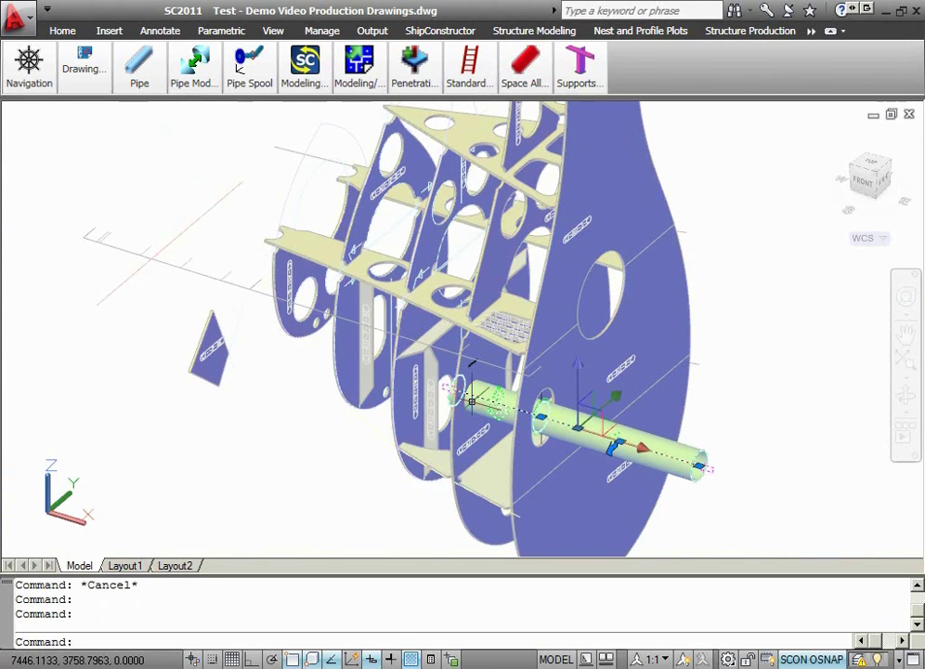
pyautogui.press('Escape')
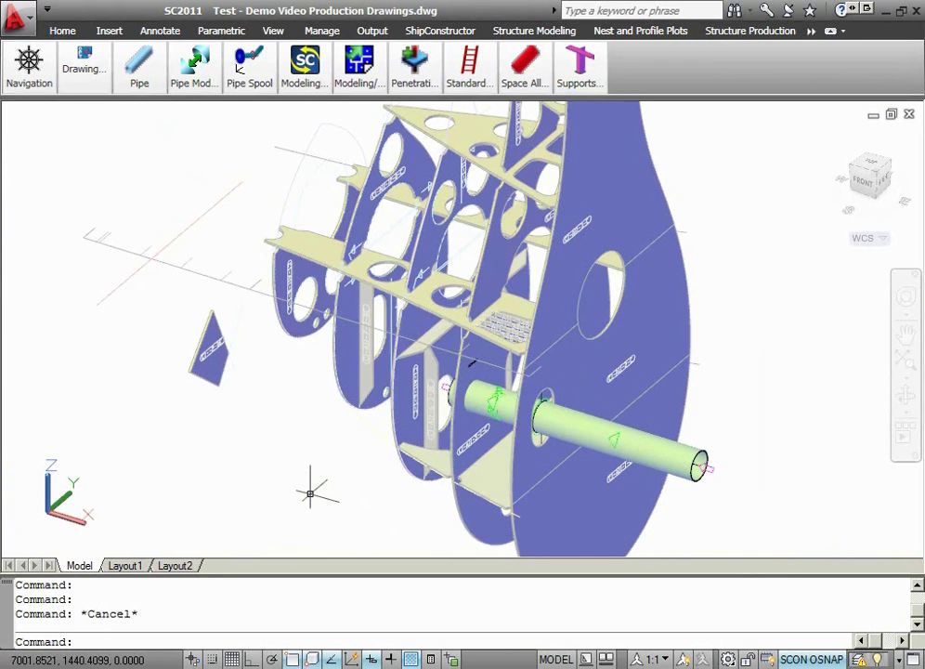
pyautogui.click(384, 450)
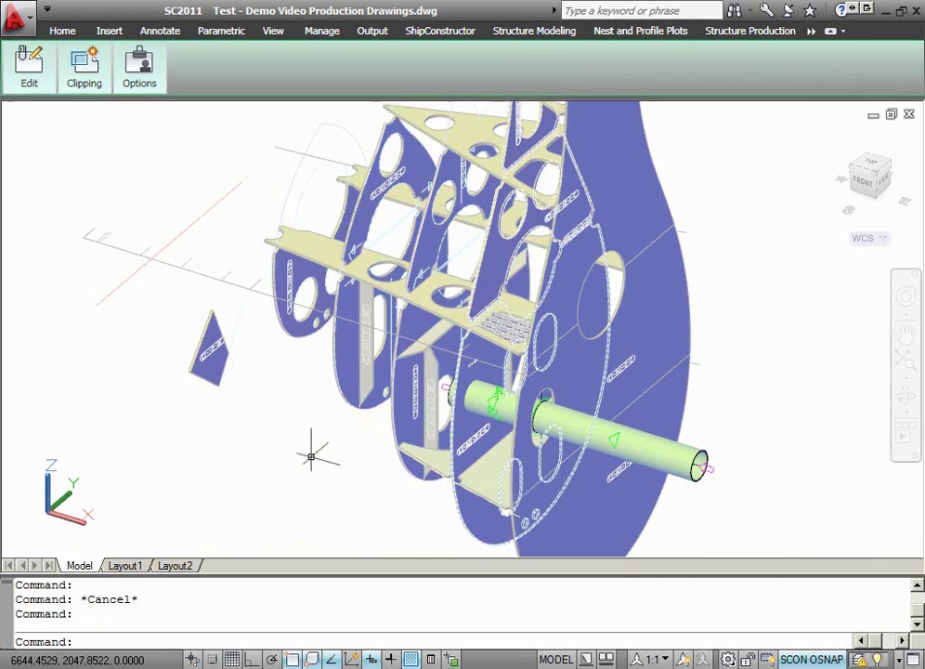
pyautogui.scroll(5, 478, 370)
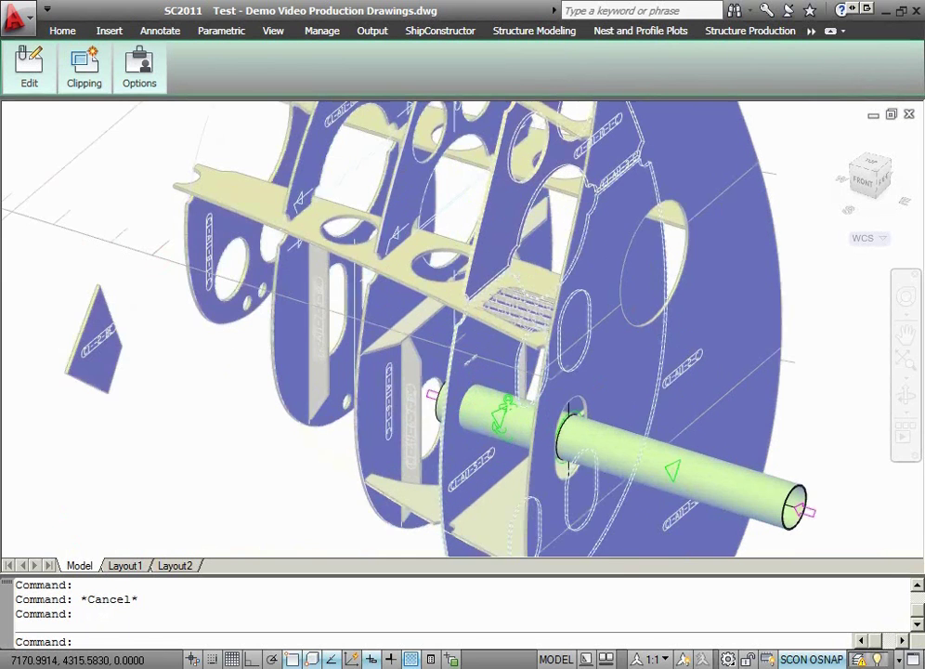
pyautogui.scroll(2, 477, 371)
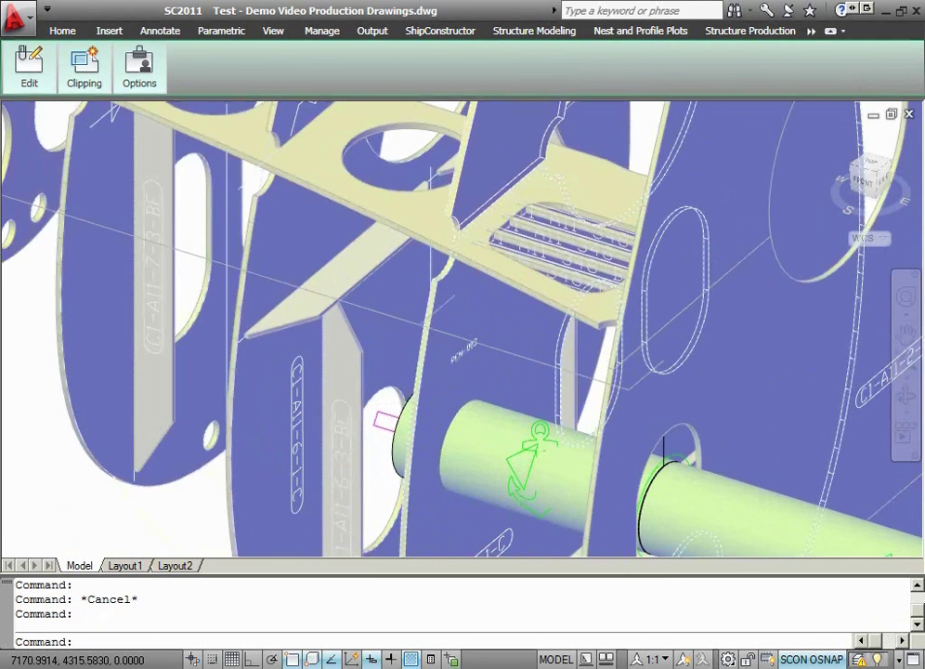
pyautogui.press('Escape')
pyautogui.scroll(2, 477, 368)
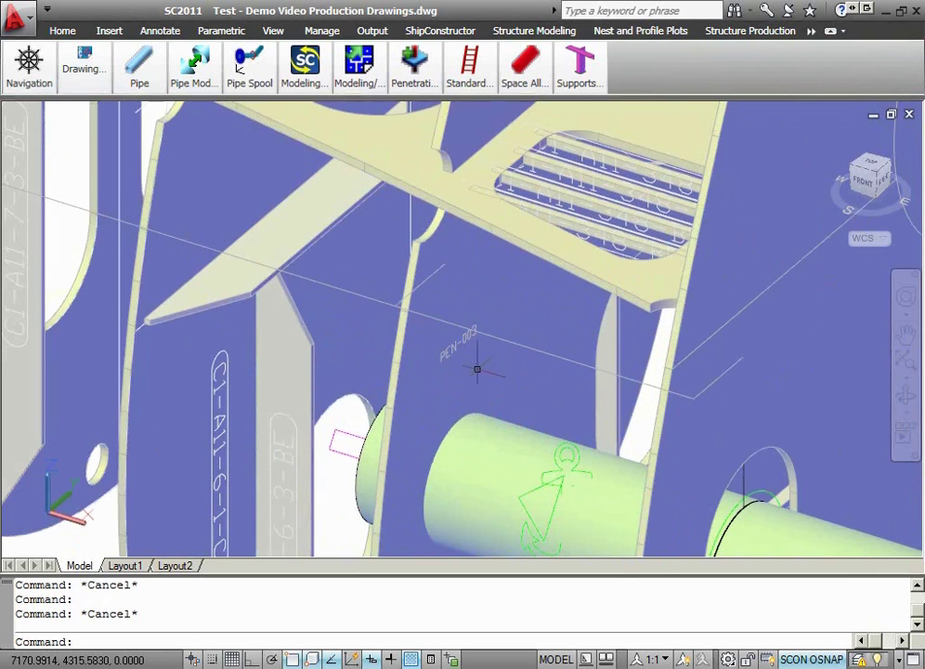
pyautogui.click(420, 76)
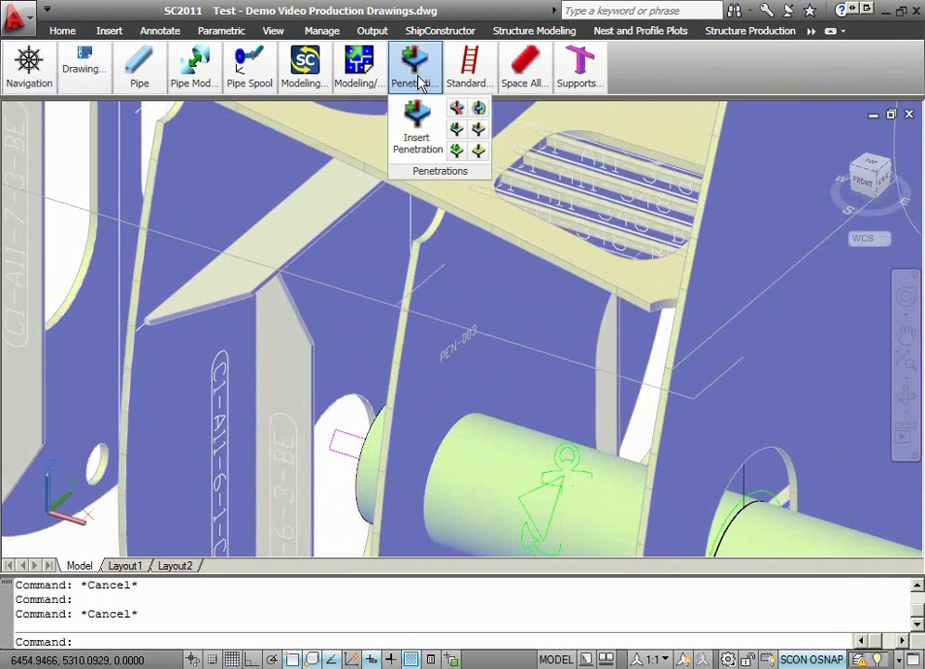
# - In Penetration Manager, save the open drawings, set PEN-003's status to Applied, and apply it
pyautogui.click(455, 108)
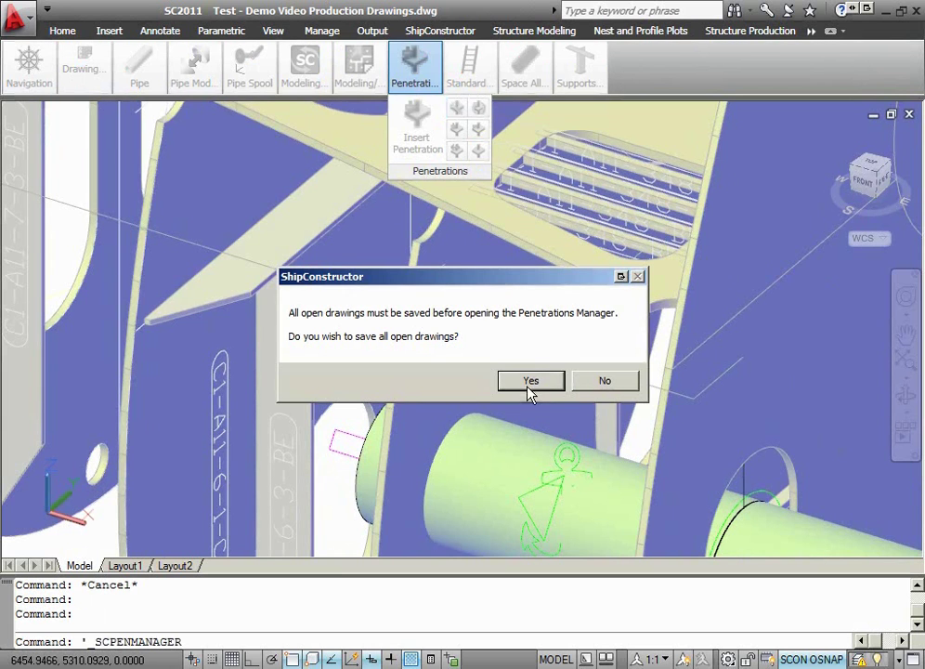
pyautogui.click(532, 382)
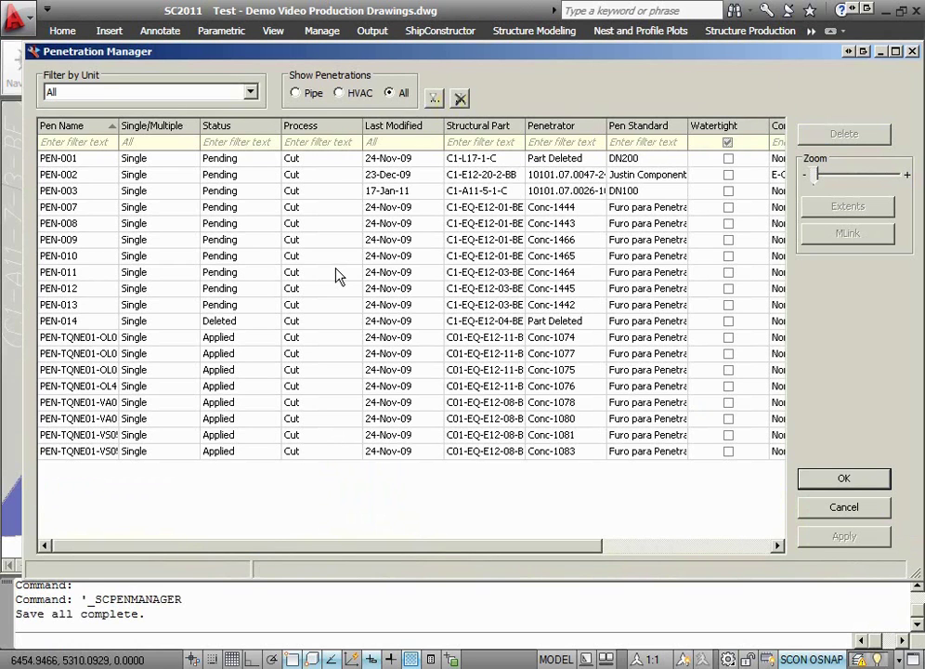
pyautogui.click(78, 192)
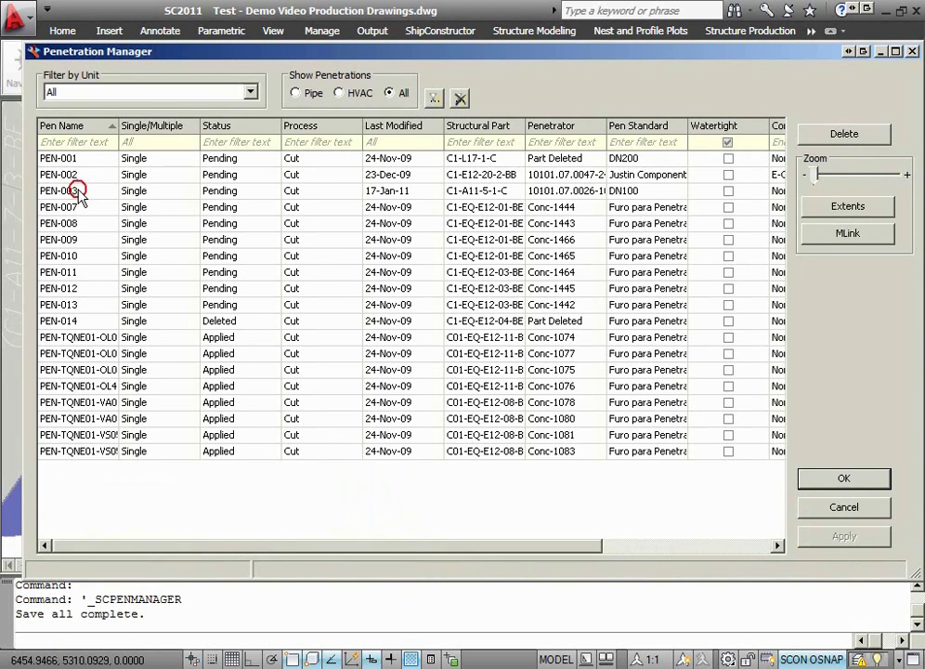
pyautogui.click(246, 192)
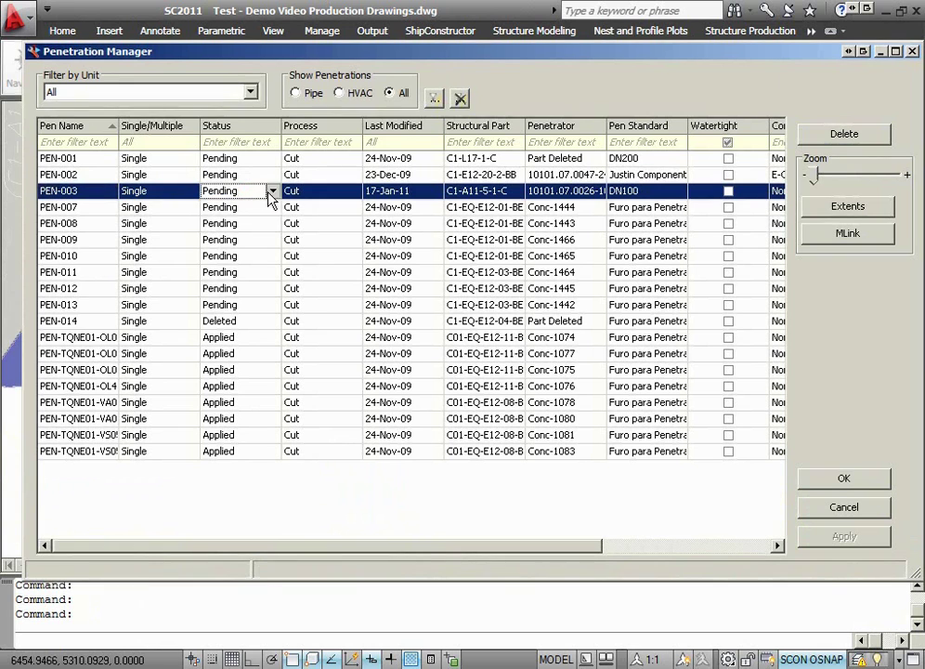
pyautogui.click(273, 192)
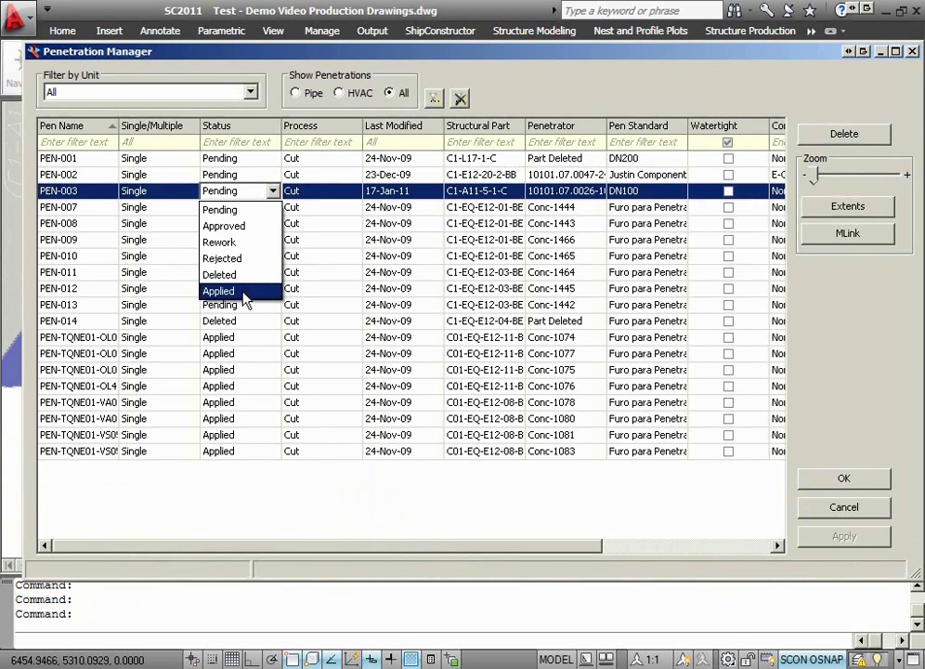
pyautogui.click(223, 291)
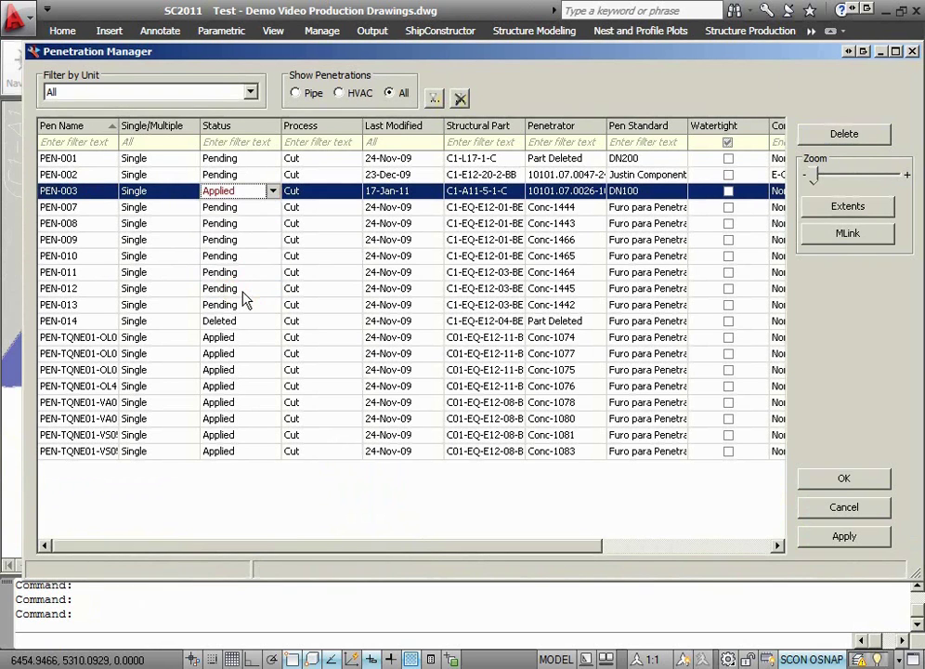
pyautogui.click(843, 536)
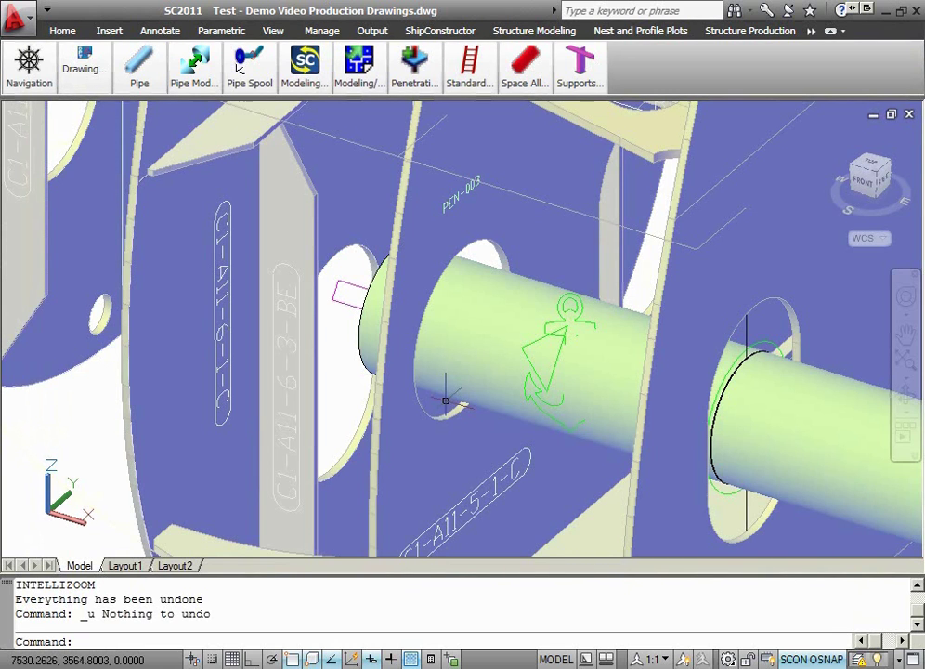
# - Open the Pipe Spool Manager and the properties of two-part Undefined Spool1
pyautogui.click(249, 67)
pyautogui.click(260, 130)
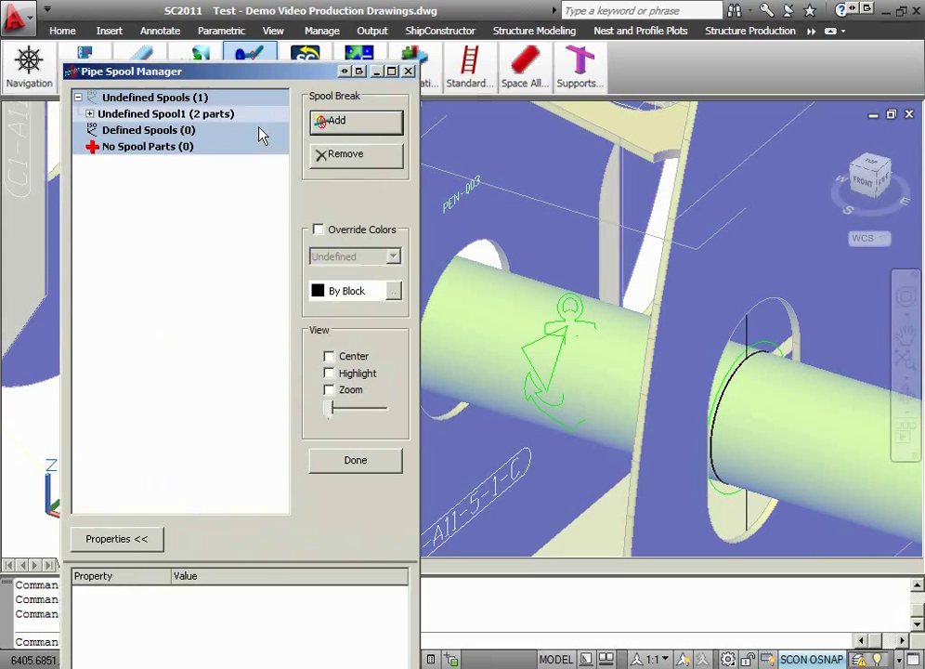
pyautogui.click(140, 114)
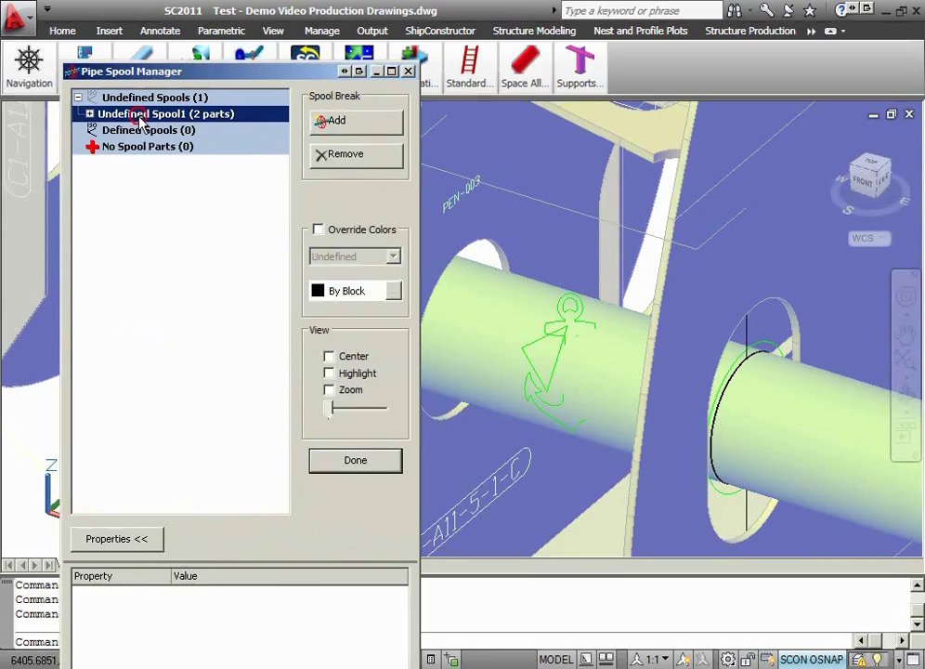
pyautogui.doubleClick(140, 115)
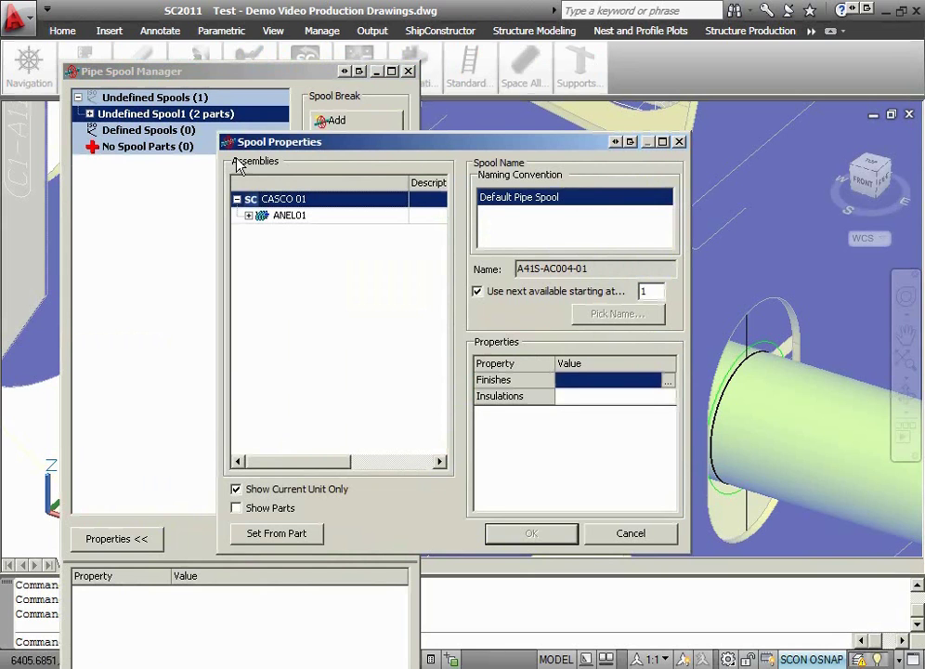
# - Assign the spool to assembly Painel 03 under A11 > ESTRUTURAS > C and confirm
pyautogui.click(249, 214)
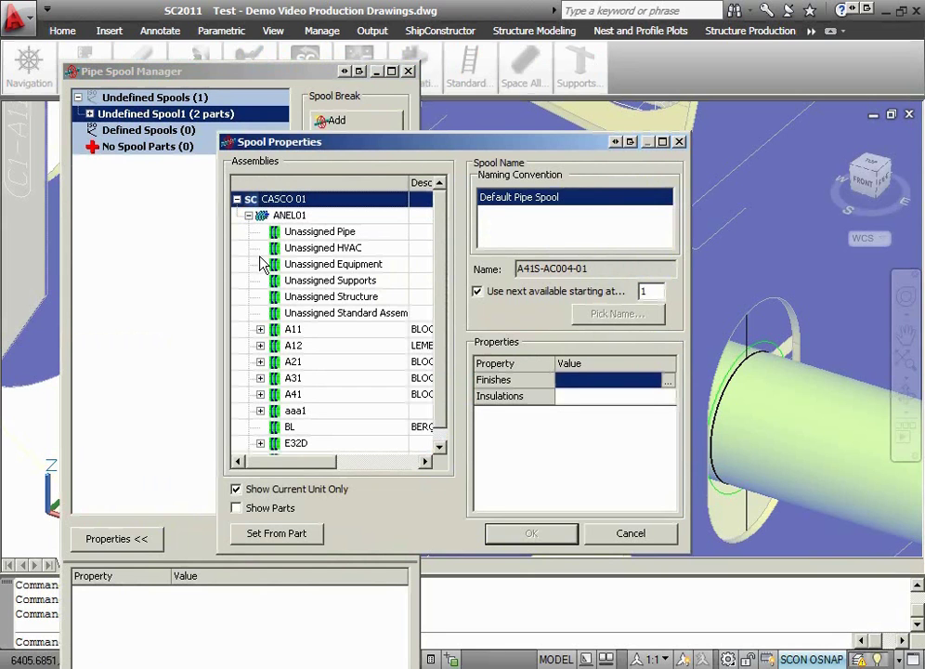
pyautogui.moveTo(438, 345); pyautogui.dragTo(445, 403)
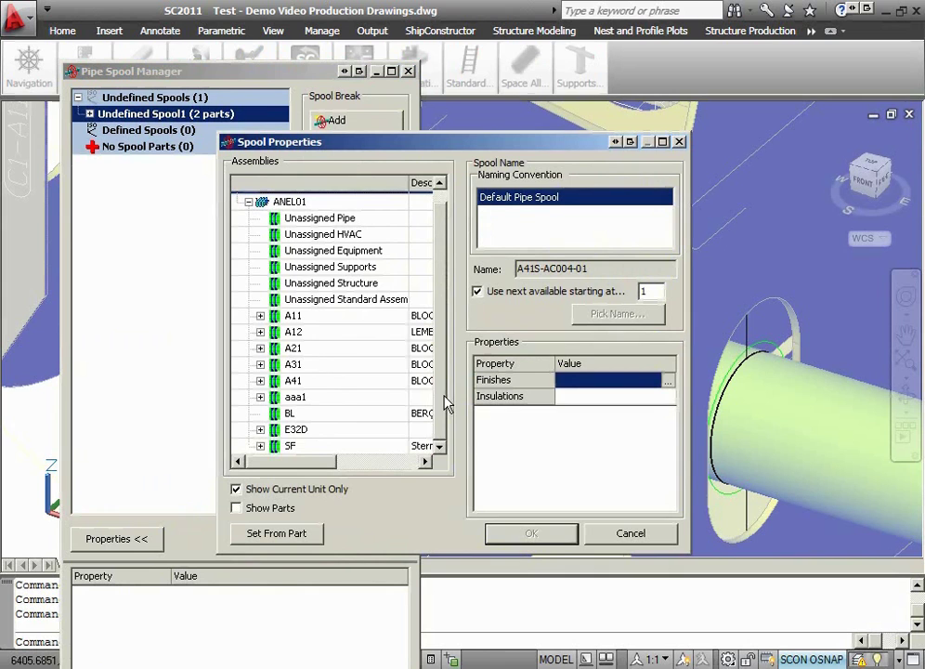
pyautogui.click(260, 316)
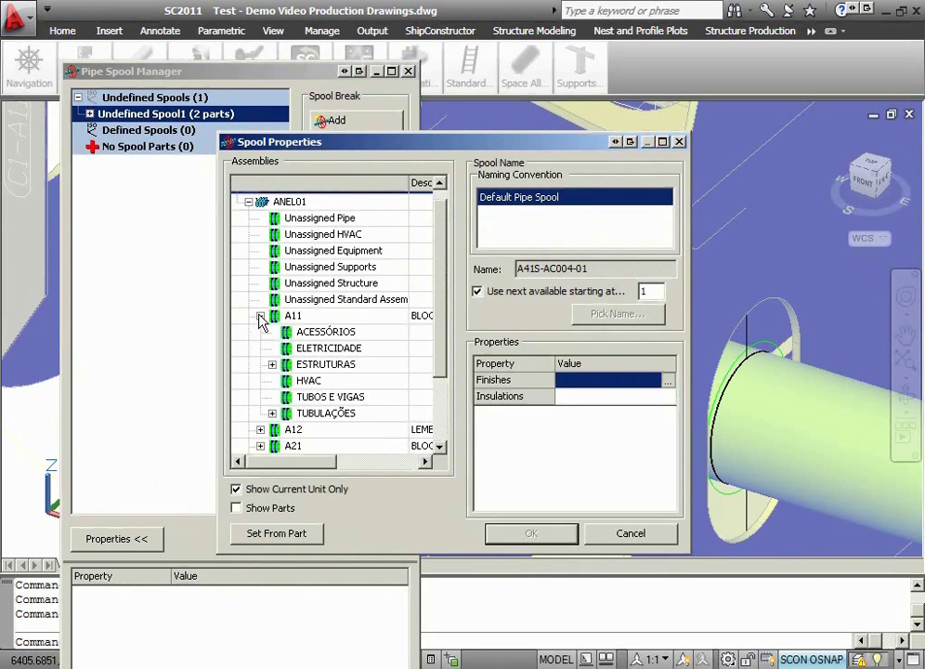
pyautogui.click(271, 365)
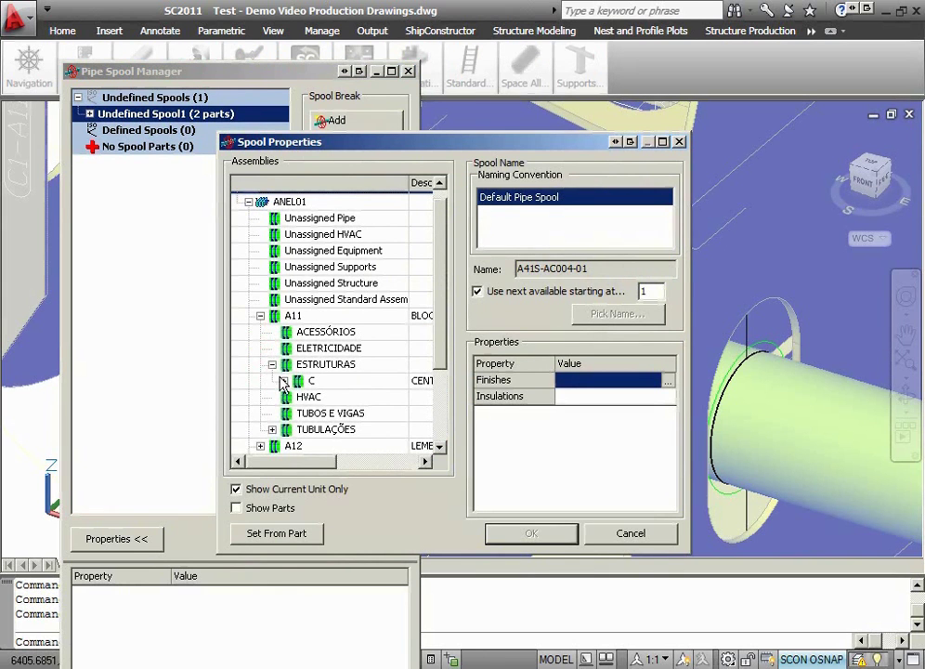
pyautogui.click(283, 381)
pyautogui.click(296, 429)
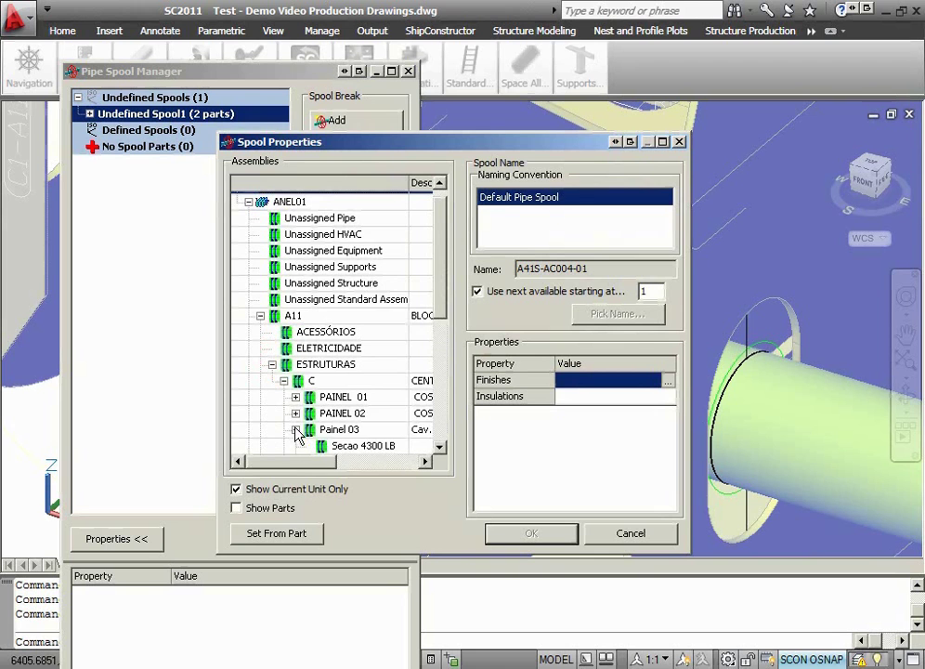
pyautogui.moveTo(434, 289); pyautogui.dragTo(436, 371)
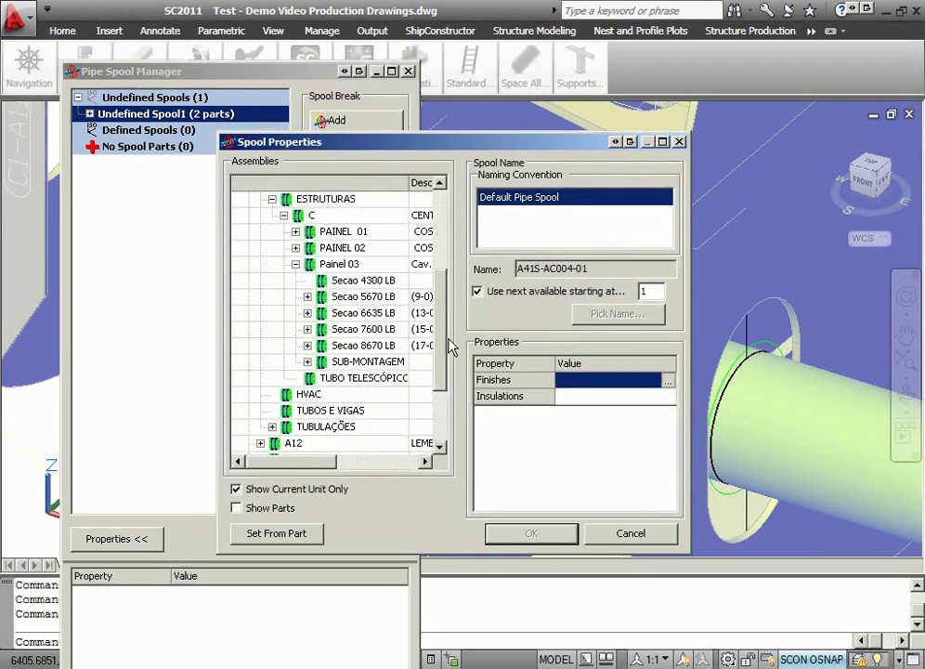
pyautogui.click(330, 265)
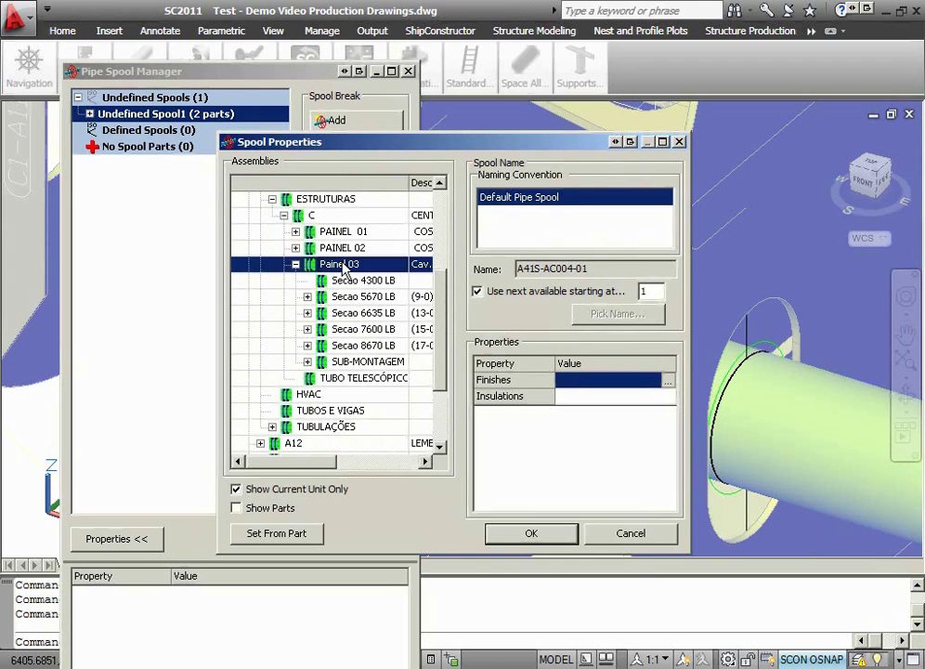
pyautogui.click(530, 535)
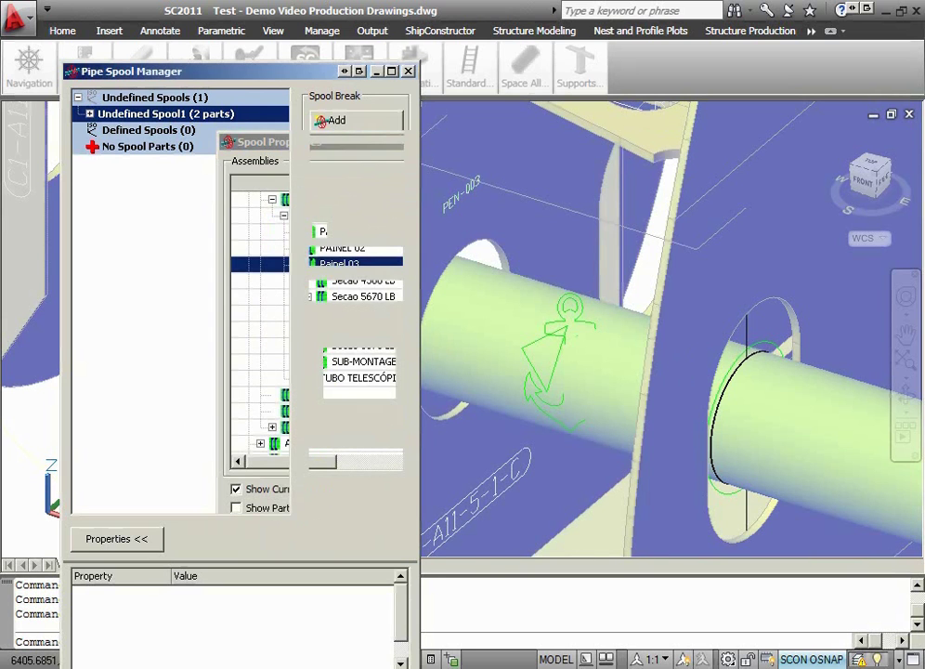
# - Approve all modified spools and finish in the spool manager
pyautogui.click(153, 146)
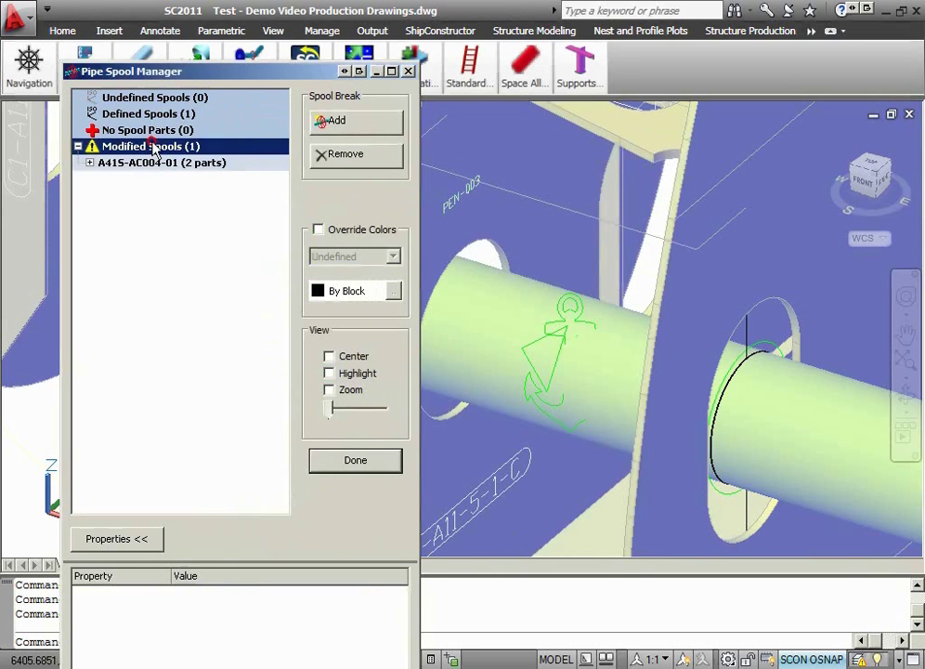
pyautogui.rightClick(152, 146)
pyautogui.click(185, 150)
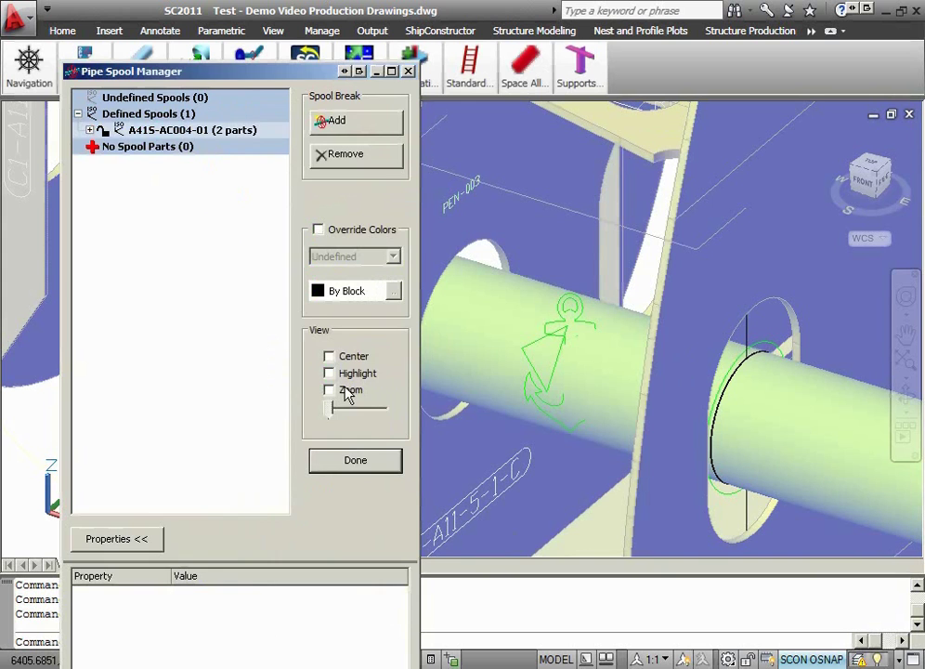
pyautogui.click(362, 462)
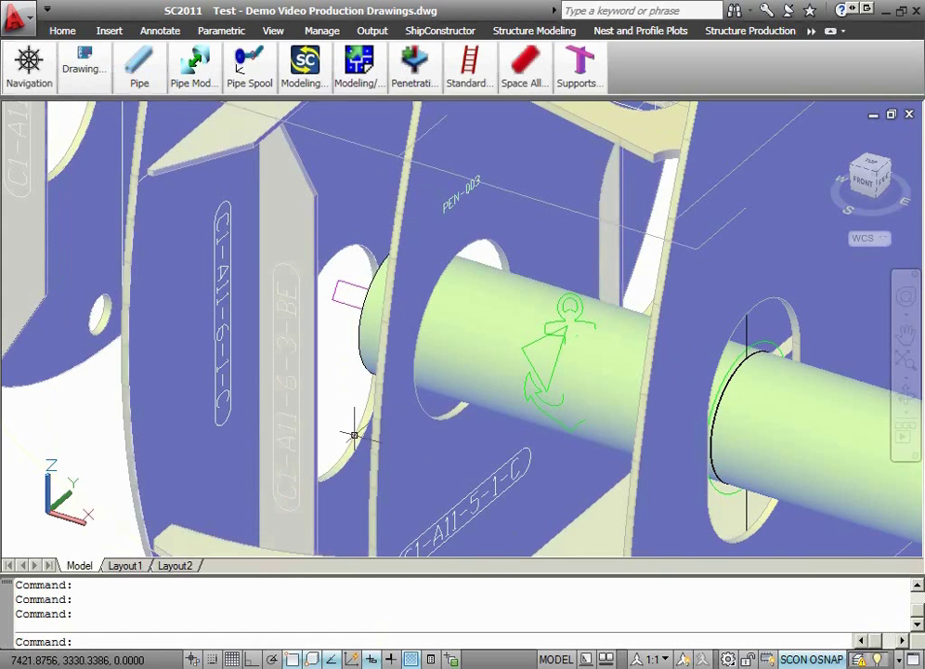
# - Zoom out, then open Test - AD.dwg from recent files, saving the piping drawing's changes
pyautogui.scroll(-4, 354, 416)
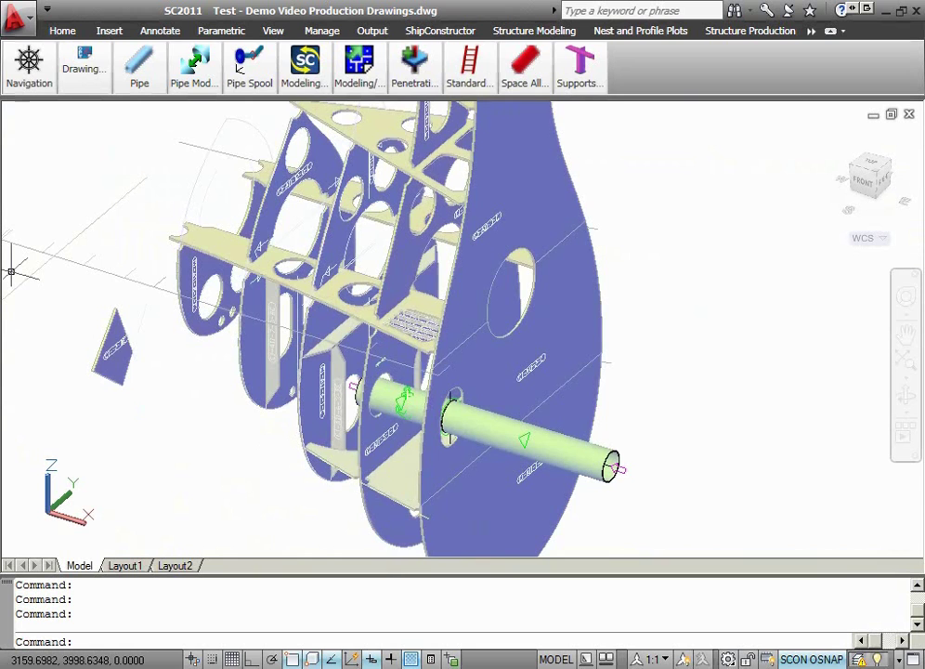
pyautogui.click(13, 24)
pyautogui.click(170, 163)
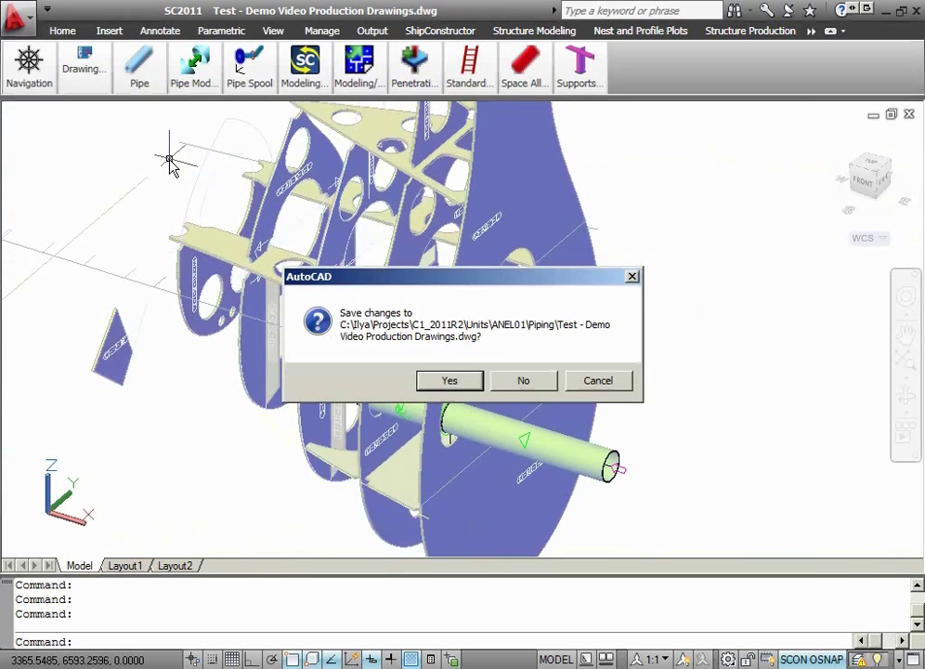
pyautogui.click(449, 380)
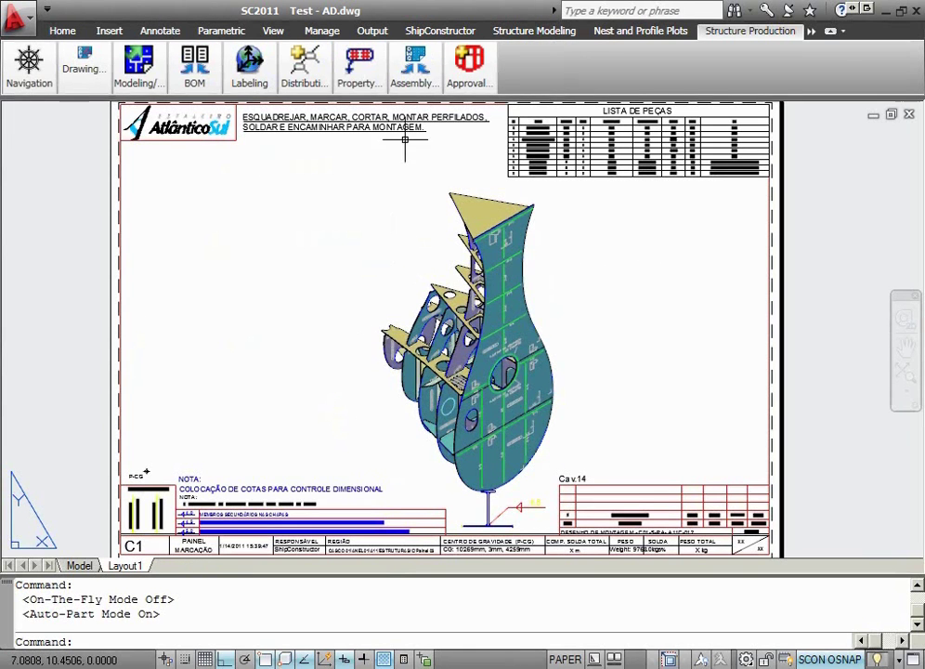
# - Run Update Drawing from the Assembly flyout on the Structure Production tab
pyautogui.click(413, 72)
pyautogui.click(413, 136)
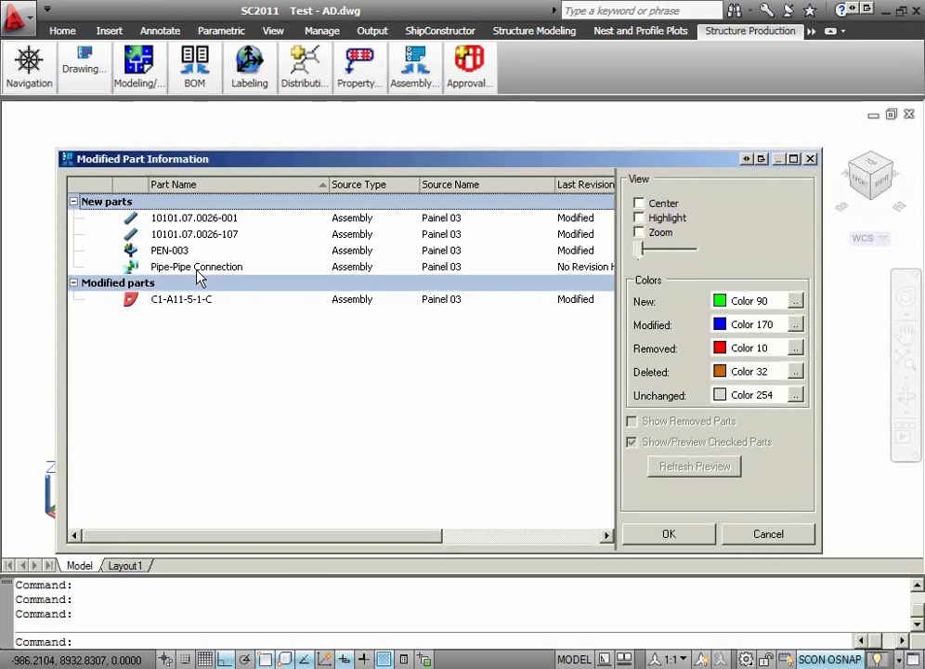
# - Accept the listed part changes to update Test - AD.dwg, then orbit the model view
pyautogui.click(660, 530)
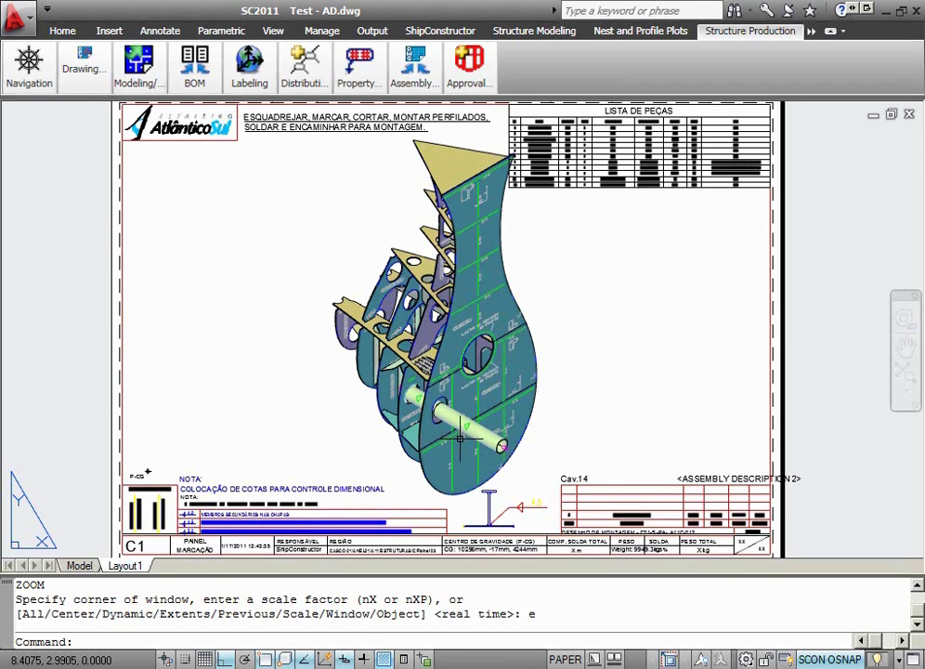
pyautogui.keyDown('shift'); pyautogui.moveTo(460, 439); pyautogui.dragTo(431, 269, button='middle'); pyautogui.keyUp('shift')
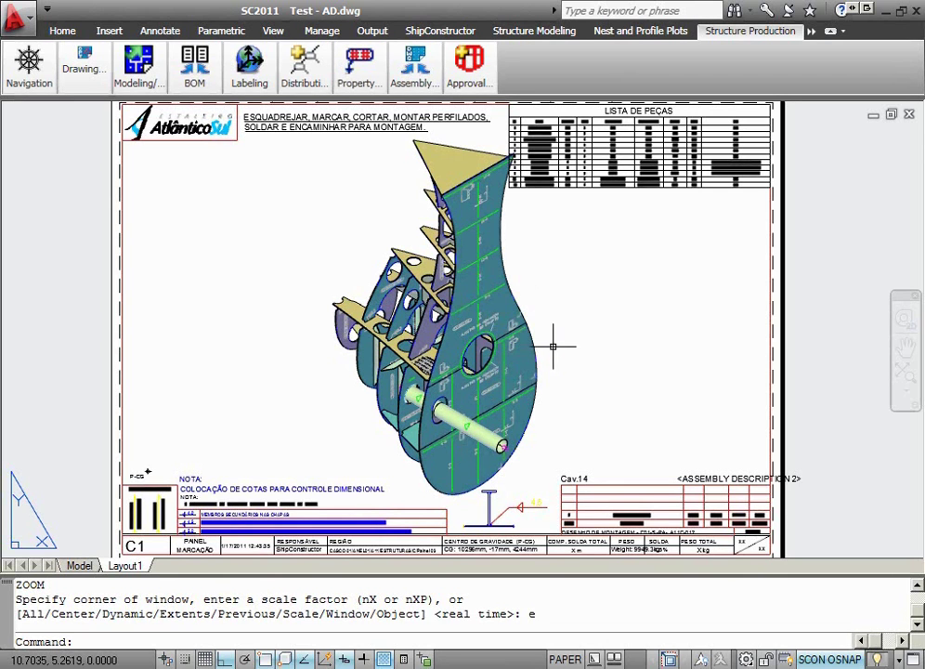
# - Inside the viewport, select and delete three hull plates, then return to paper space
pyautogui.press('Escape')
pyautogui.doubleClick(556, 348)
pyautogui.click(399, 237)
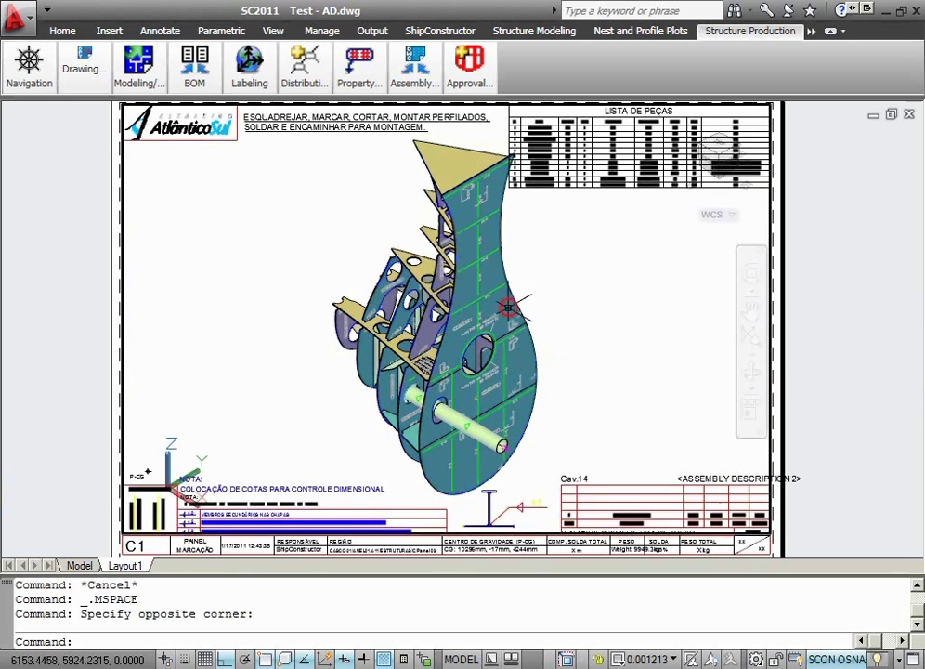
pyautogui.click(507, 270)
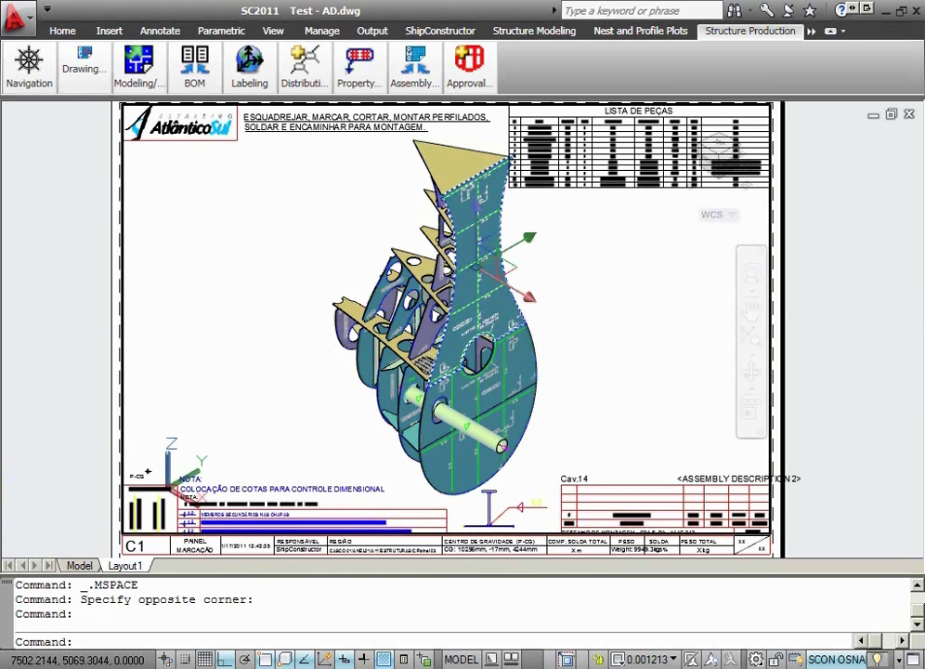
pyautogui.click(527, 354)
pyautogui.click(510, 407)
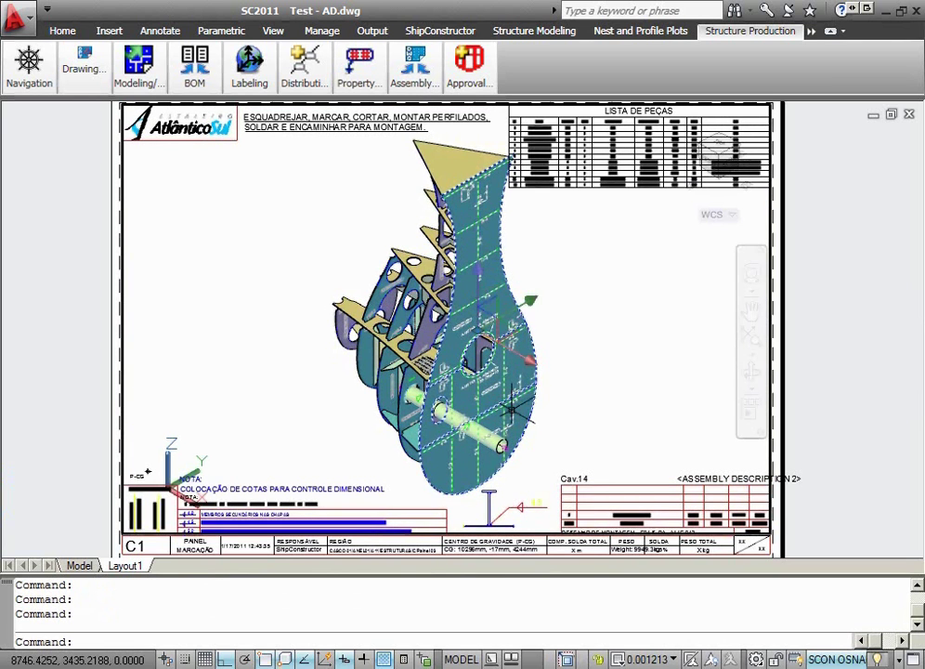
pyautogui.press('Delete')
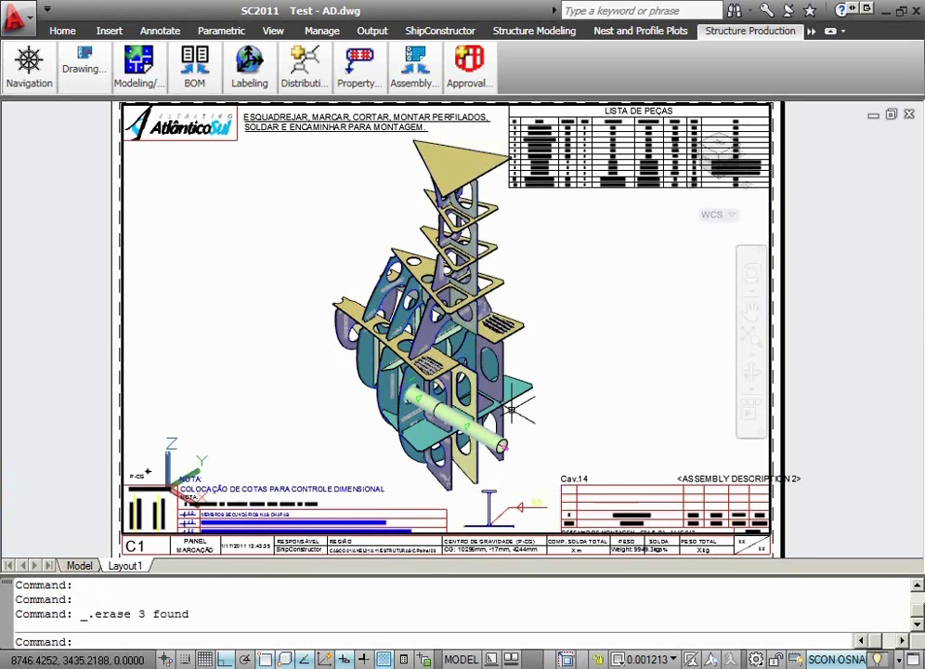
pyautogui.doubleClick(563, 292)
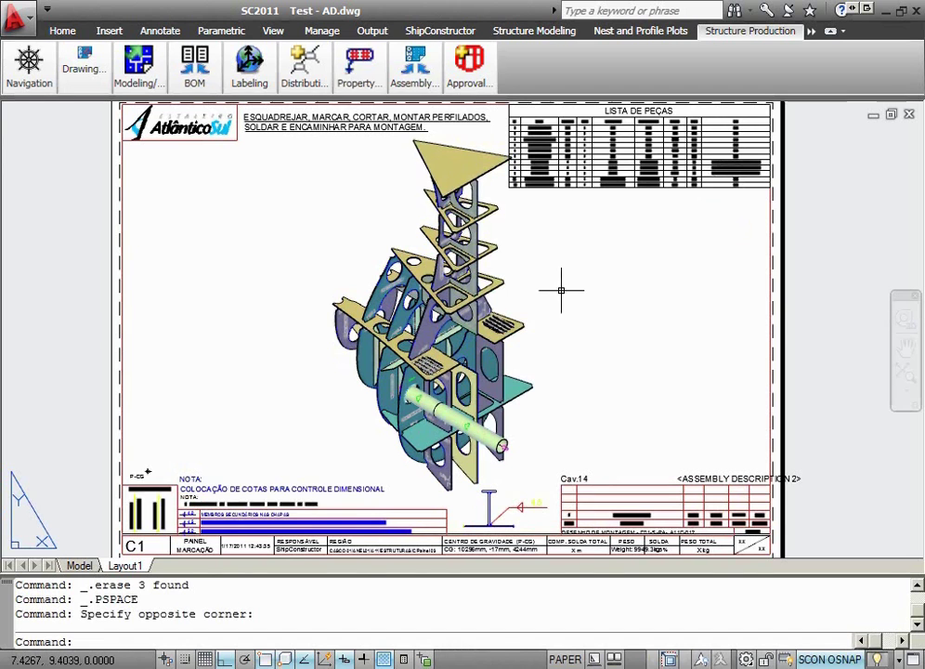
# - Rerun Update Drawing, check deleted part C1-A11-1-C for re-insertion, and preview it
pyautogui.moveTo(414, 67)
pyautogui.click(412, 126)
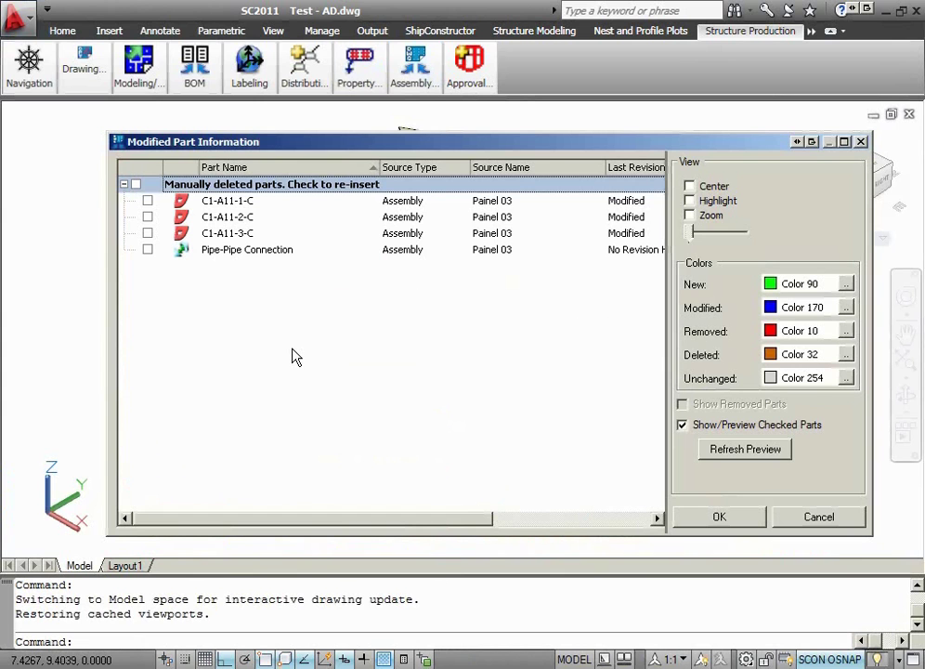
pyautogui.moveTo(200, 143); pyautogui.dragTo(669, 341)
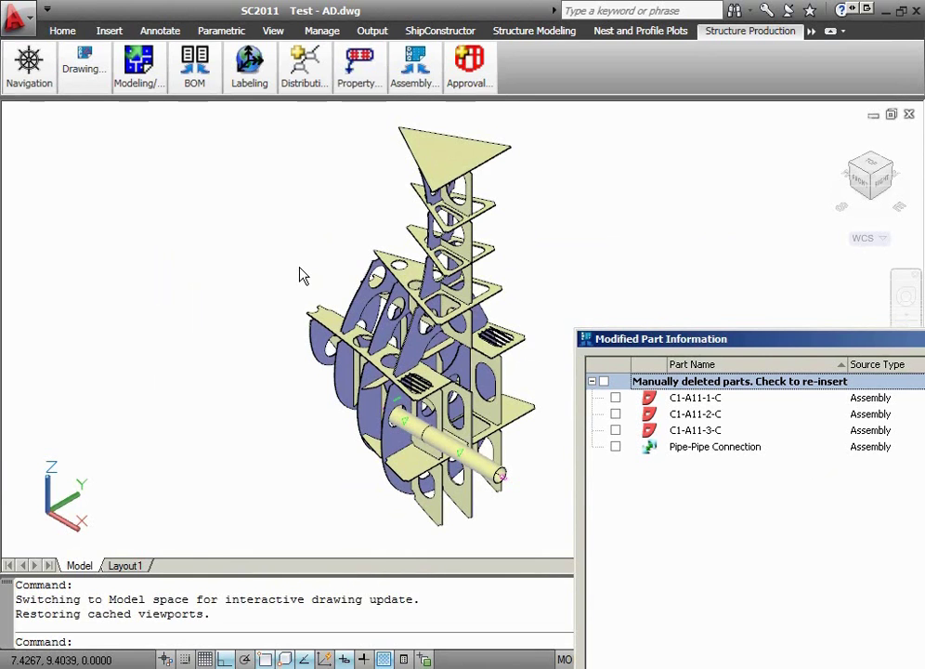
pyautogui.moveTo(744, 342); pyautogui.dragTo(299, 176)
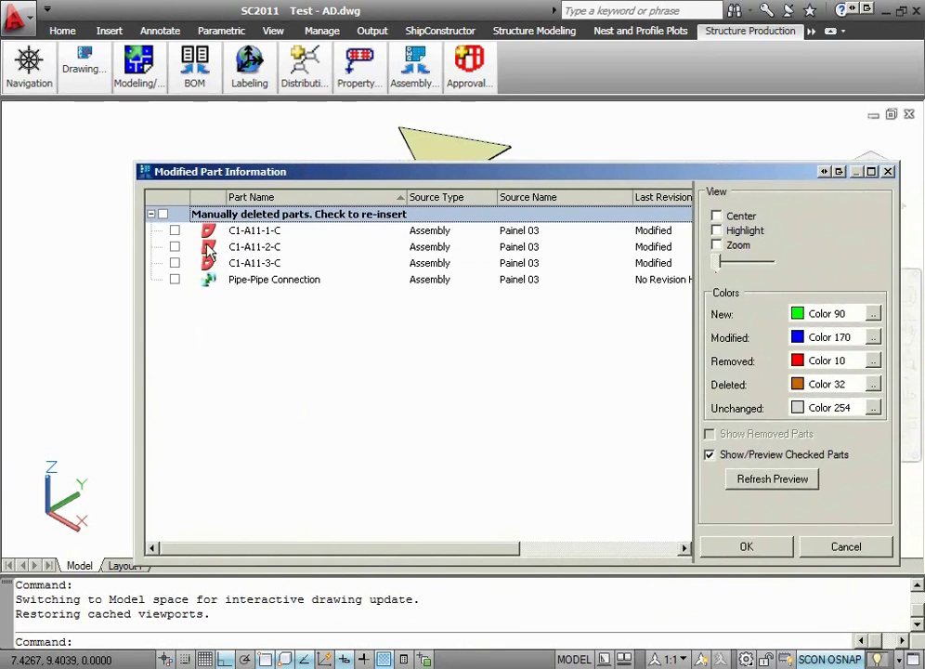
pyautogui.click(175, 231)
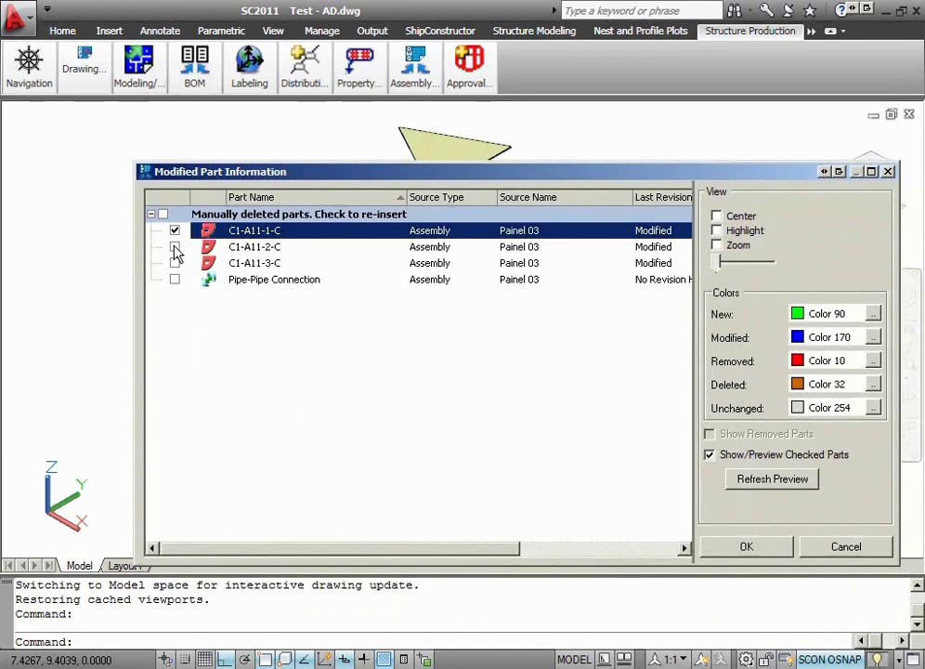
pyautogui.click(771, 478)
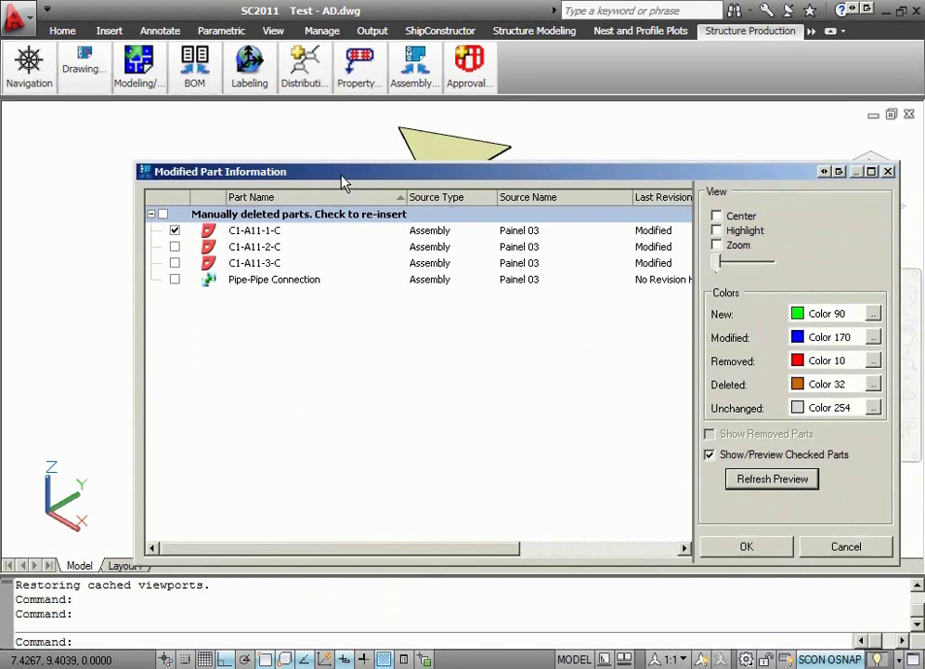
# - Also check C1-A11-3-C for re-insertion and preview both restored plates
pyautogui.moveTo(342, 182); pyautogui.dragTo(734, 296)
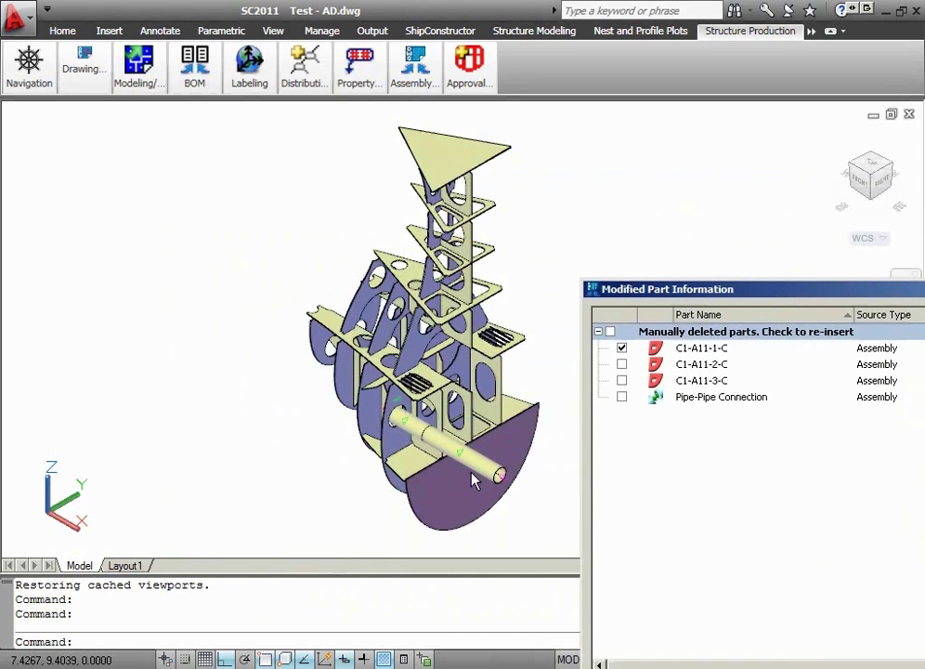
pyautogui.click(622, 380)
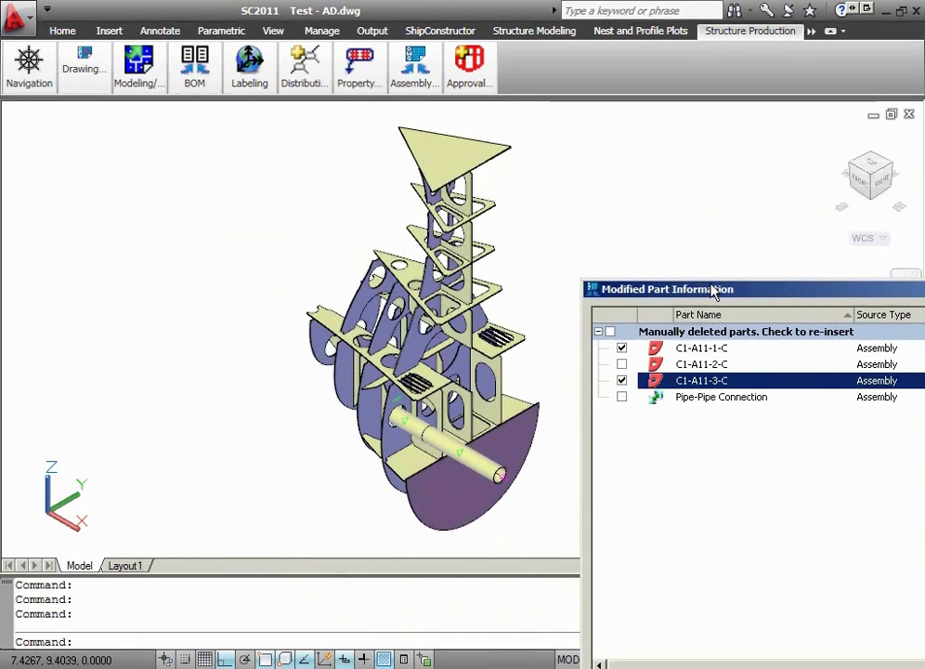
pyautogui.moveTo(708, 289); pyautogui.dragTo(427, 206)
pyautogui.click(788, 481)
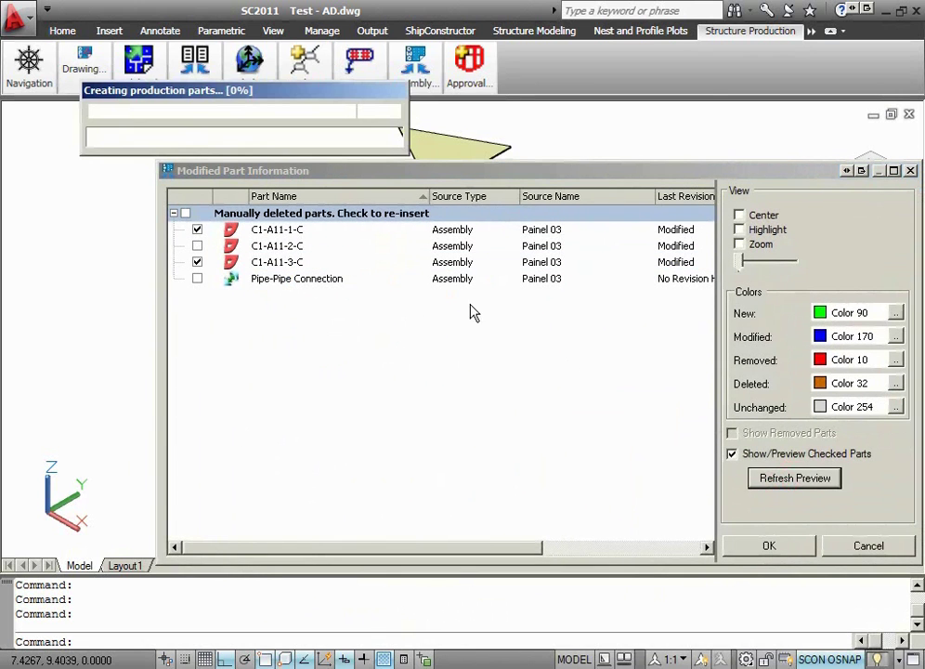
pyautogui.moveTo(237, 178); pyautogui.dragTo(660, 312)
pyautogui.doubleClick(659, 308)
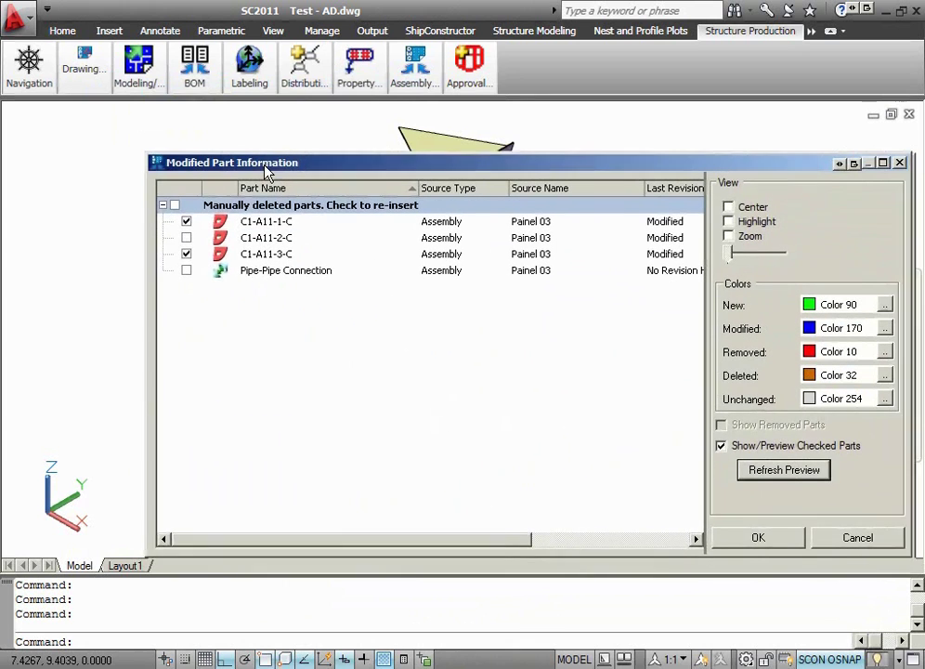
# - Confirm re-inserting the checked parts, then undo the drawing update with six Ctrl+Z presses
pyautogui.click(742, 536)
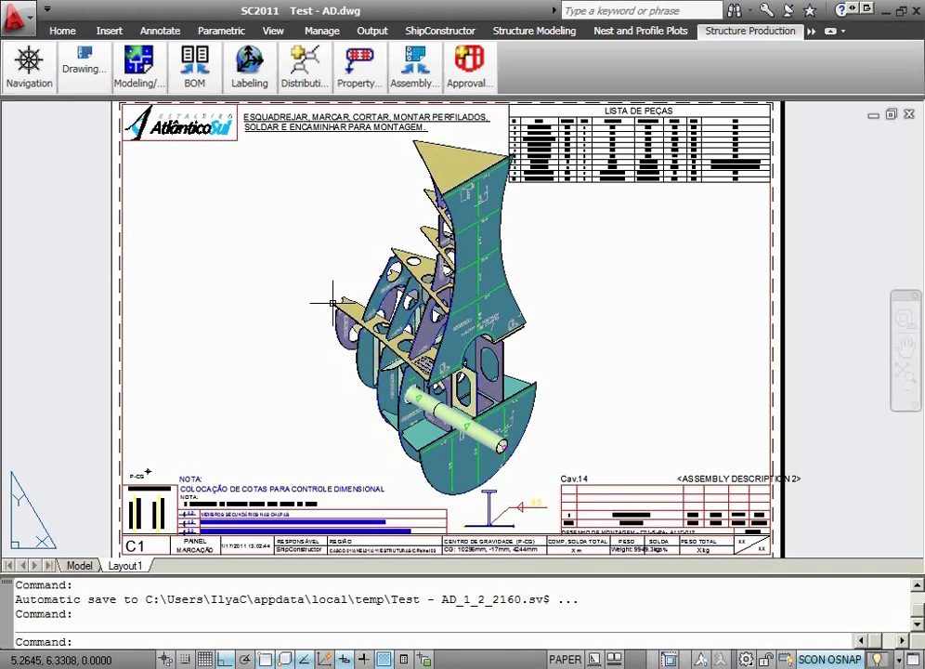
pyautogui.hotkey('ctrl', 'z')
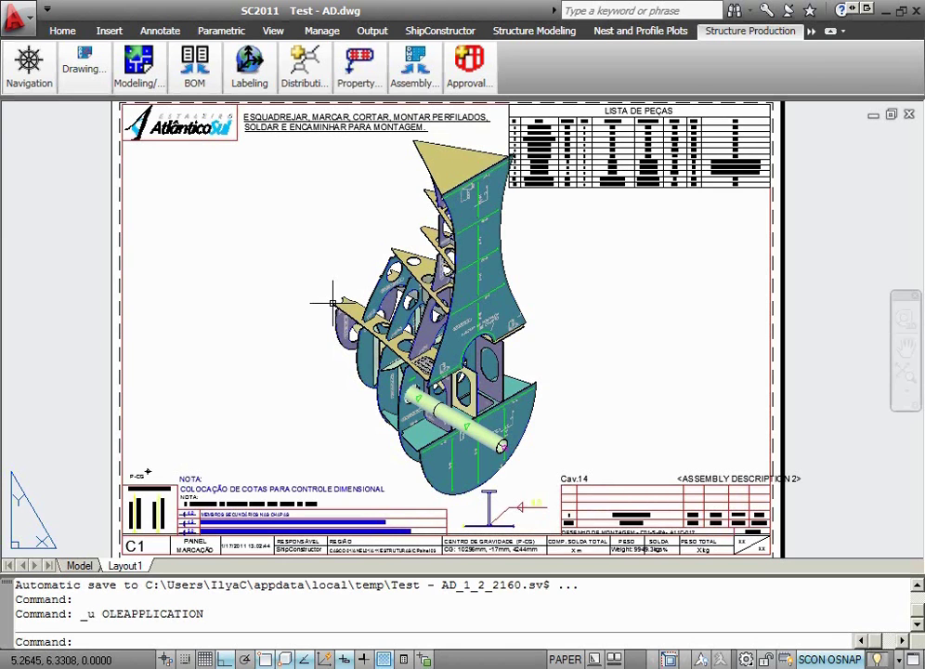
pyautogui.hotkey('ctrl', 'z')
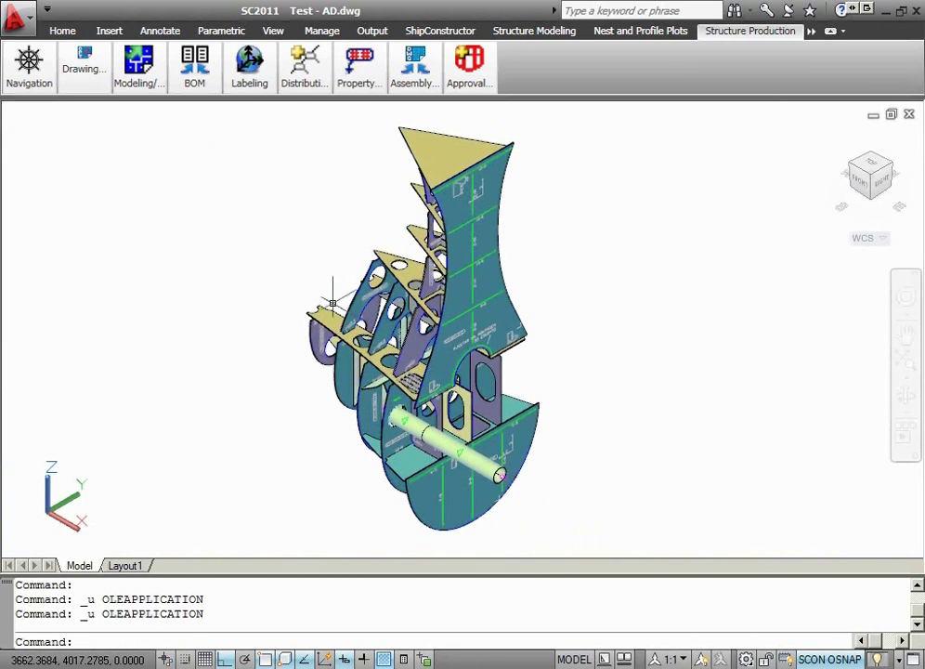
pyautogui.hotkey('ctrl', 'z')
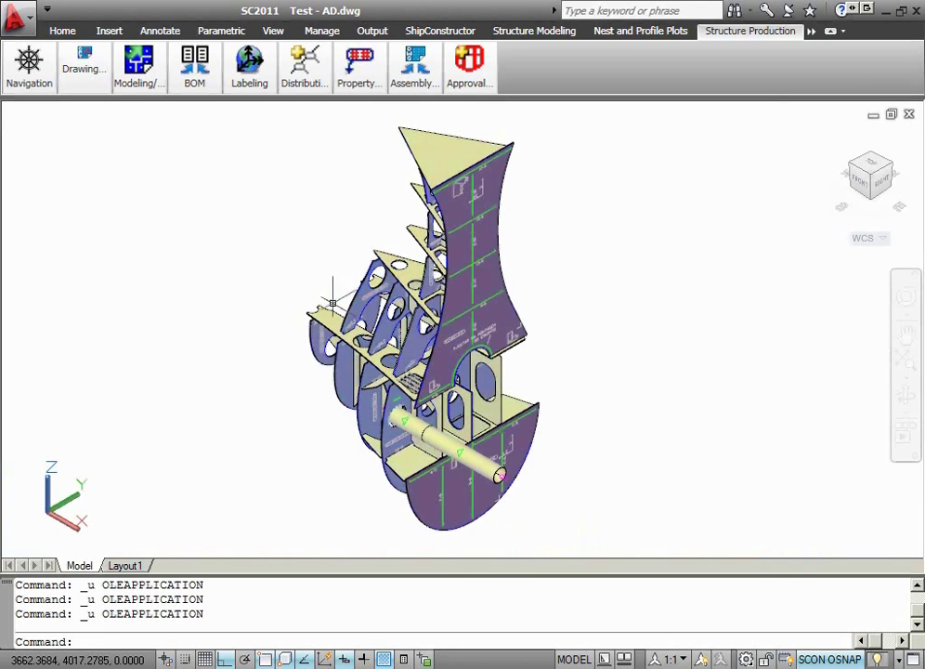
pyautogui.hotkey('ctrl', 'z')
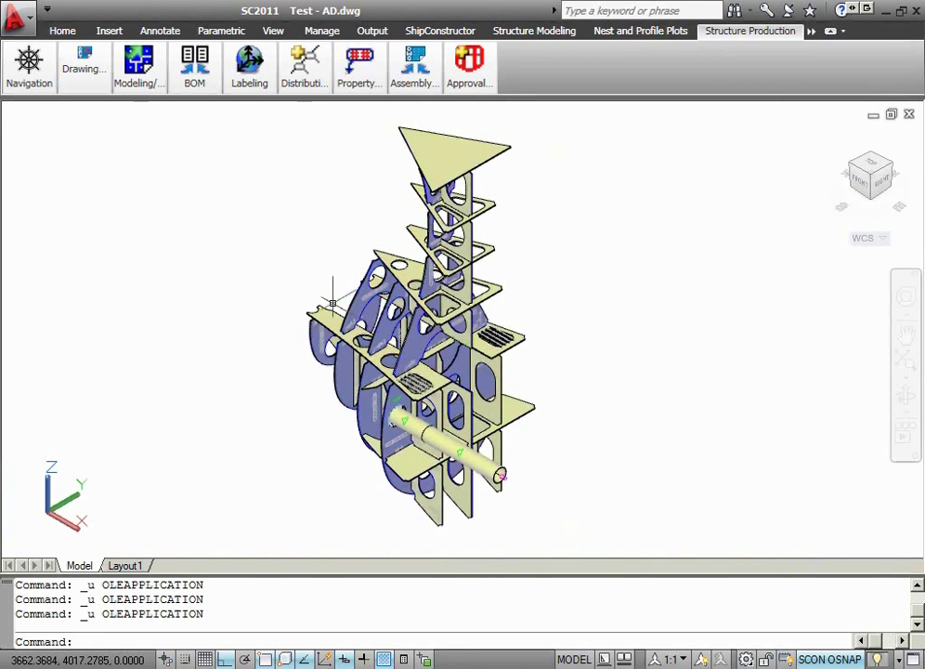
pyautogui.hotkey('ctrl', 'z')
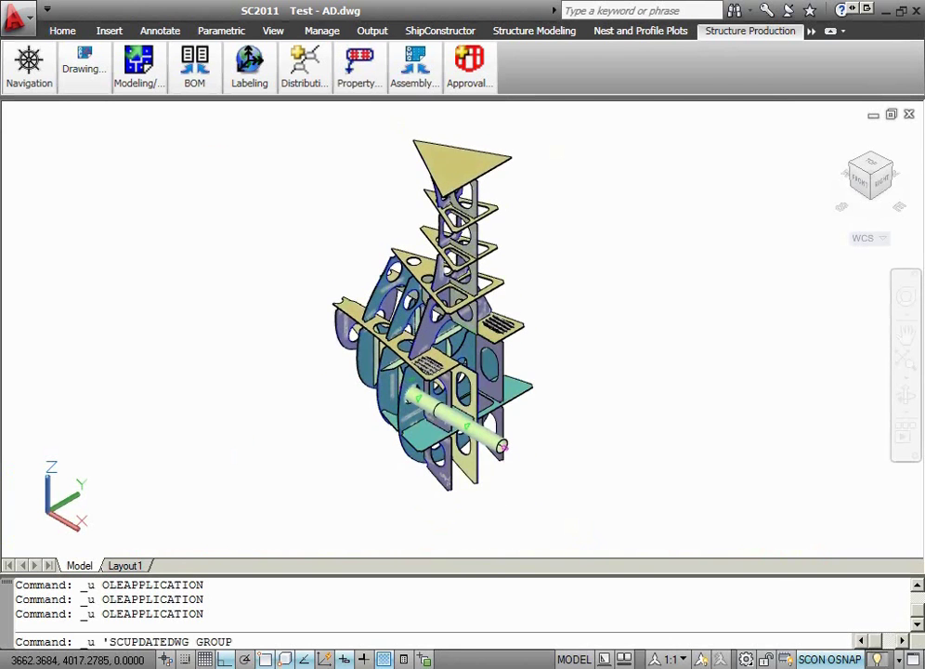
pyautogui.hotkey('ctrl', 'z')
pyautogui.hotkey('ctrl', 'z')
pyautogui.hotkey('ctrl', 'z')
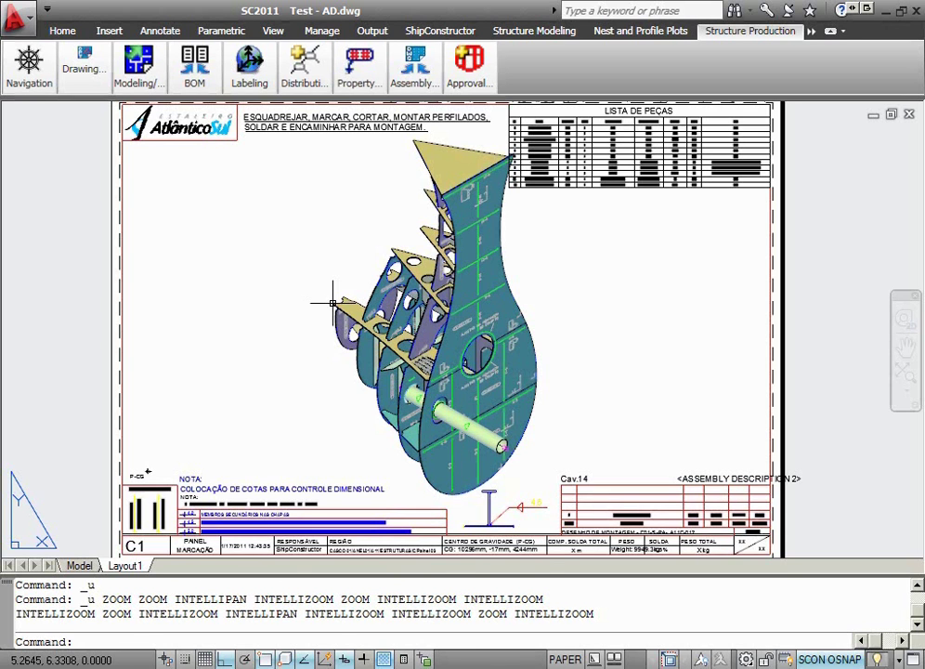
# - Switch to Test - Demo Video Production Drawings.dwg from Recent Documents, saving changes to Test - AD.dwg
pyautogui.click(332, 303)
pyautogui.click(21, 26)
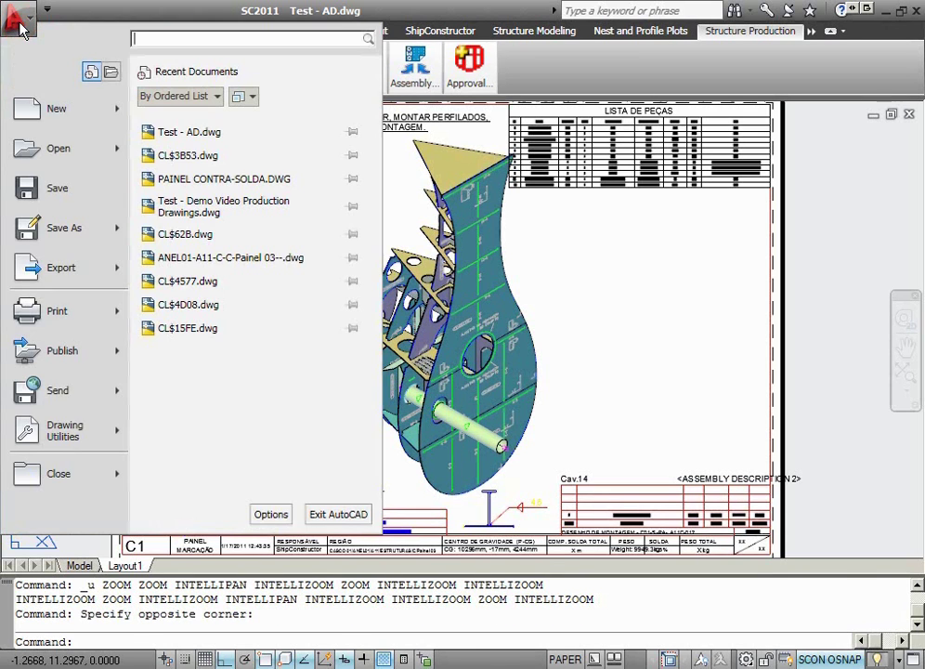
pyautogui.click(209, 206)
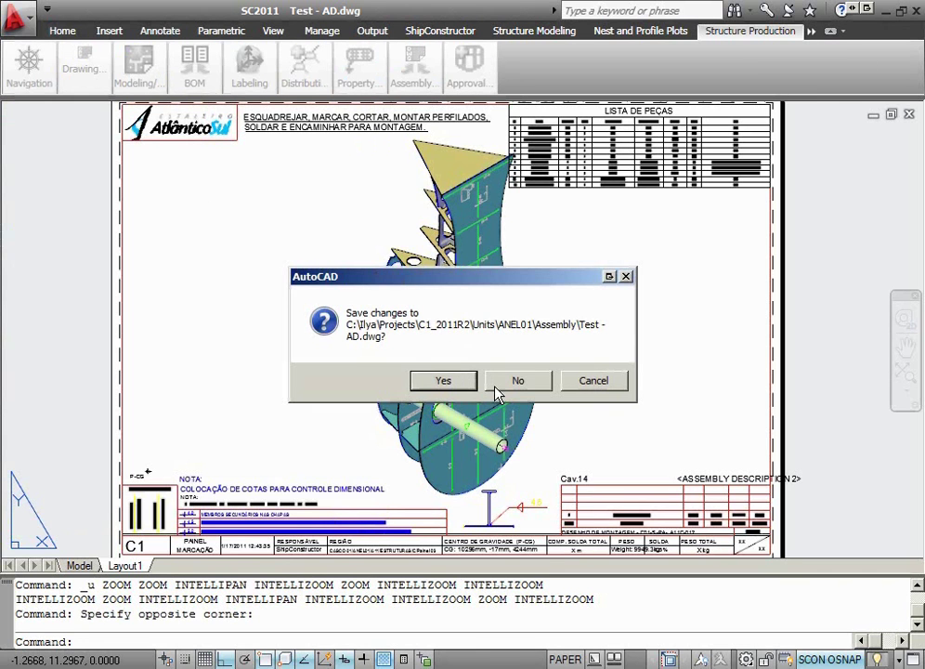
pyautogui.click(467, 382)
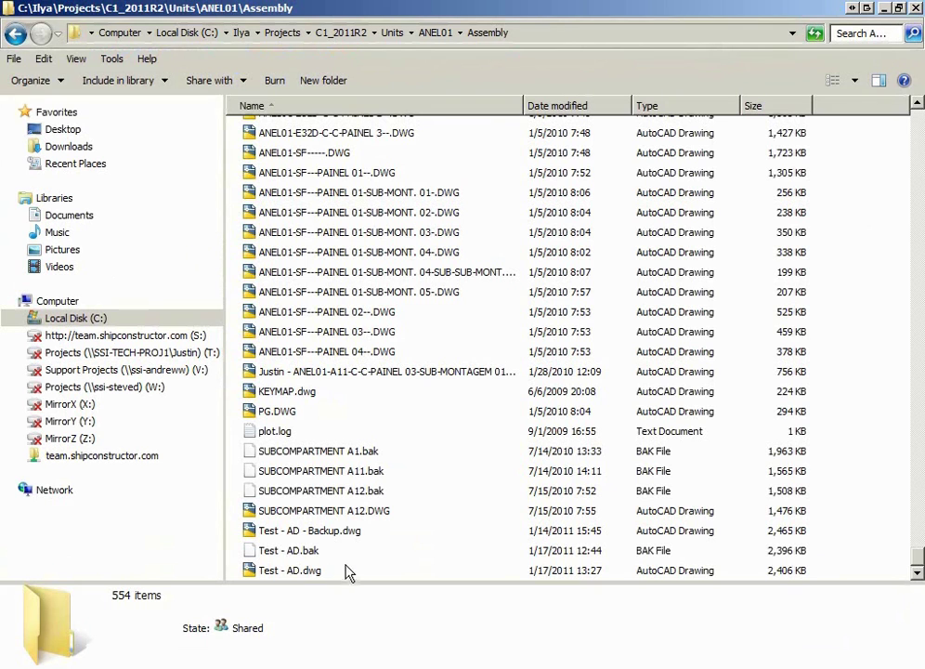
# - Rename Test - AD.dwg to Test - AD - latest.dwg
pyautogui.click(290, 571)
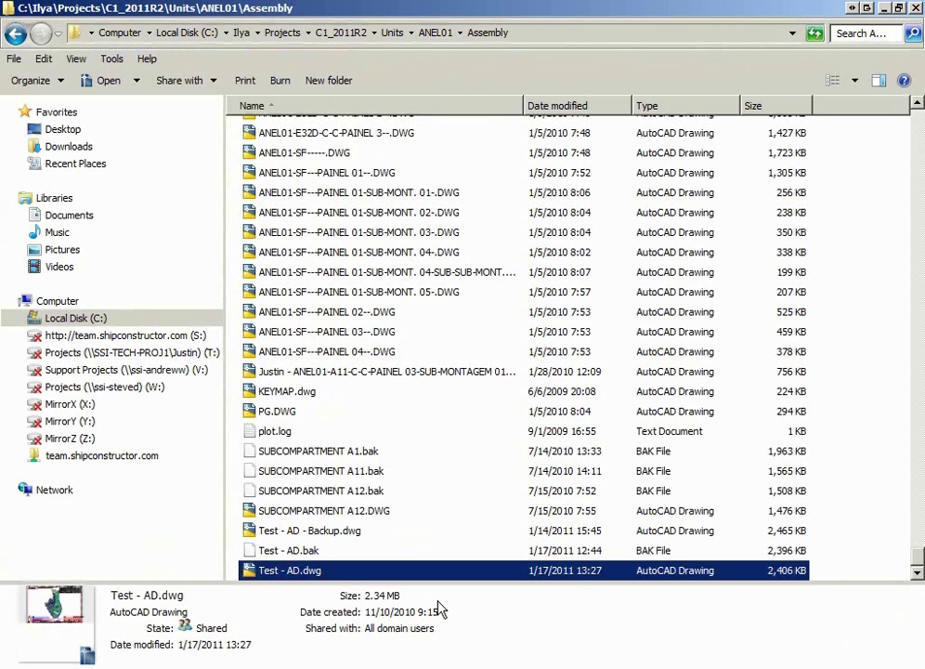
pyautogui.press('F2')
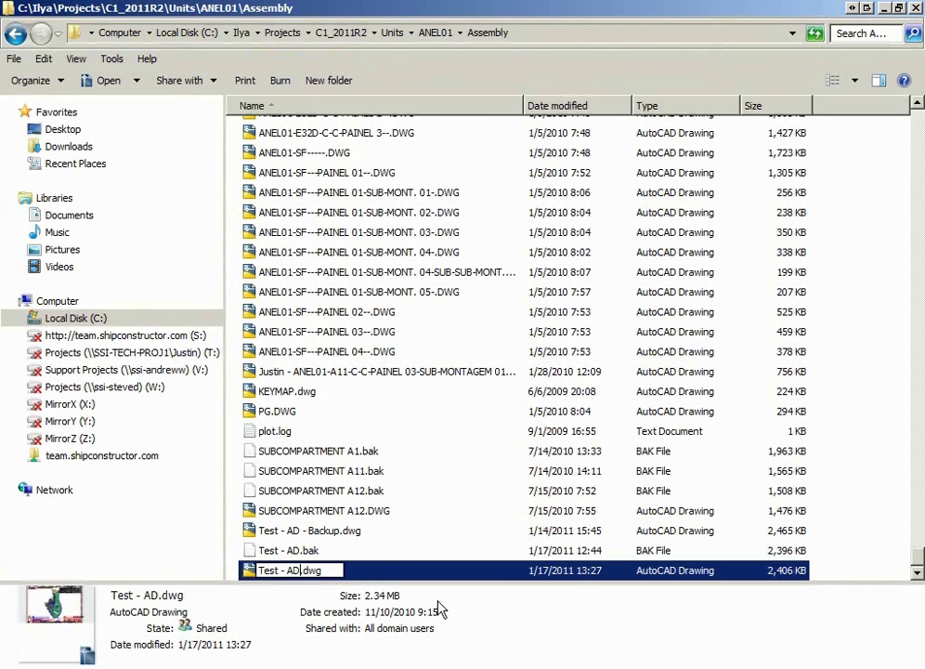
pyautogui.write('- latest')
pyautogui.press('Return')
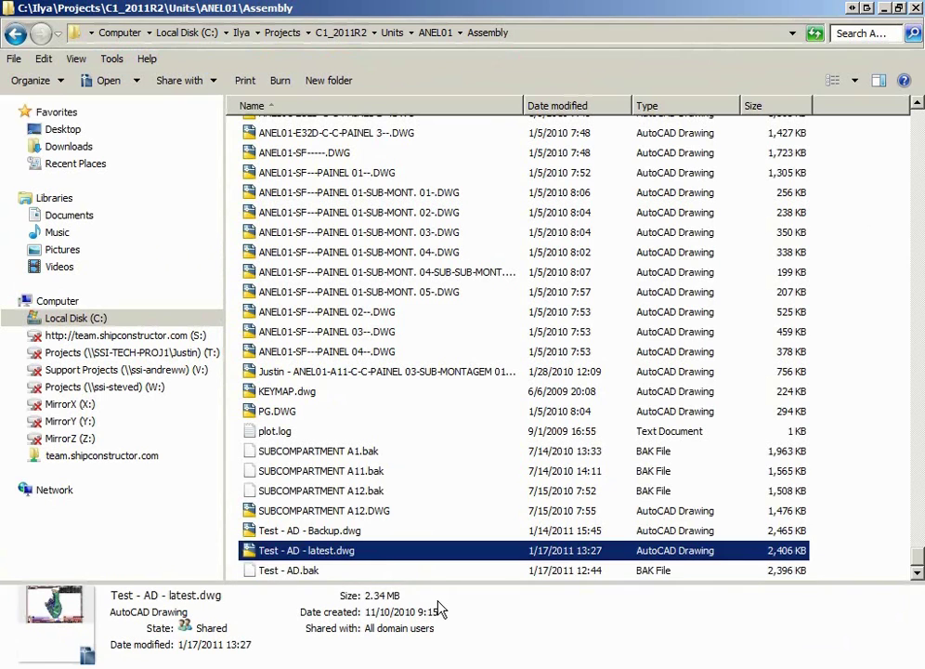
# - Rename Test - AD - Backup.dwg to Test - AD.dwg and return to the CAD session
pyautogui.press('Up')
pyautogui.press('F2')
pyautogui.press('Right')
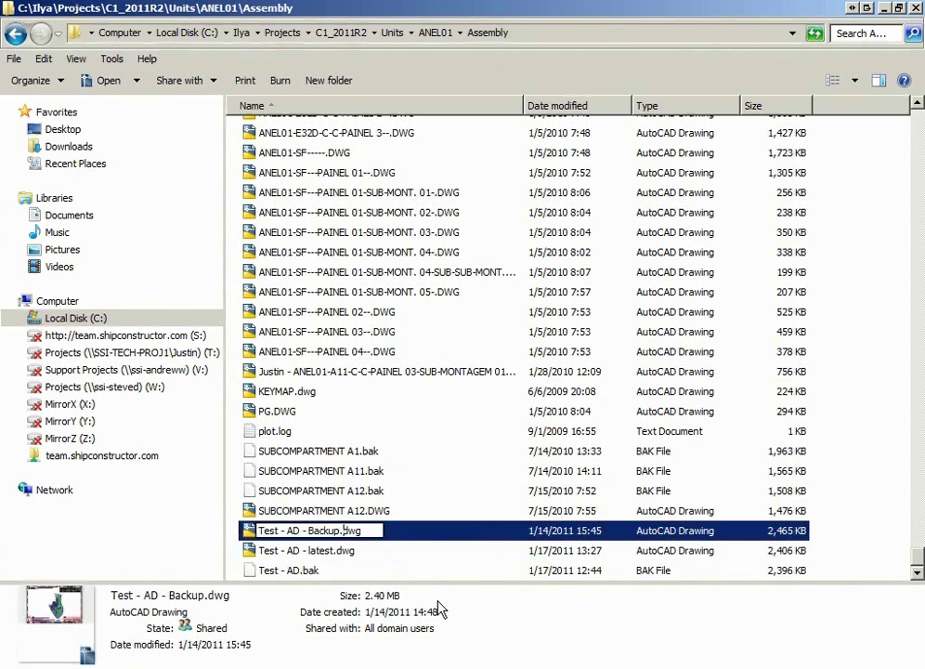
pyautogui.press('BackSpace')
pyautogui.press('BackSpace')
pyautogui.press('BackSpace')
pyautogui.press('BackSpace')
pyautogui.press('BackSpace')
pyautogui.press('BackSpace')
pyautogui.press('BackSpace')
pyautogui.press('BackSpace')
pyautogui.press('BackSpace')
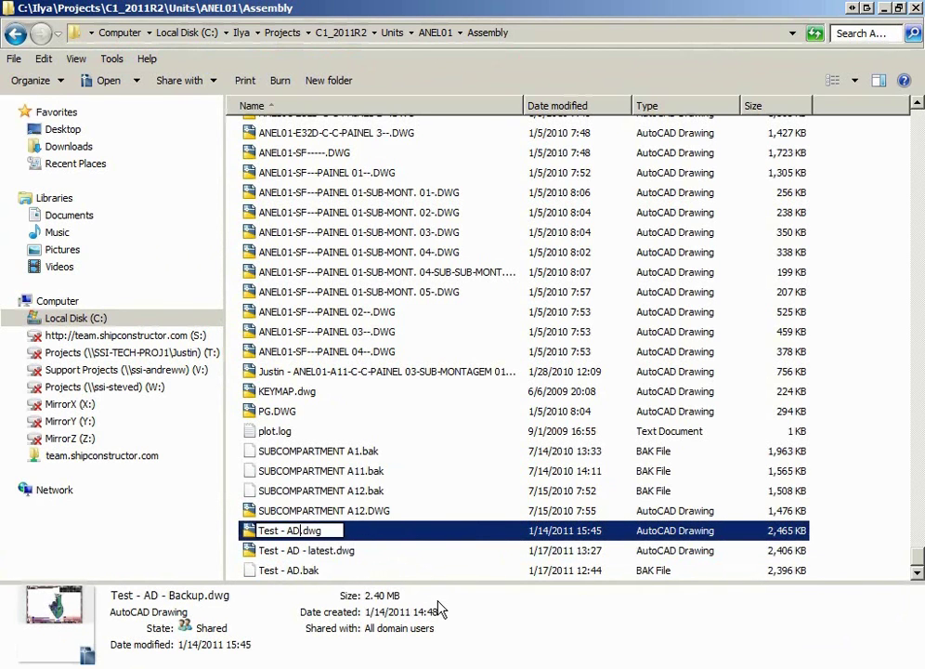
pyautogui.press('Return')
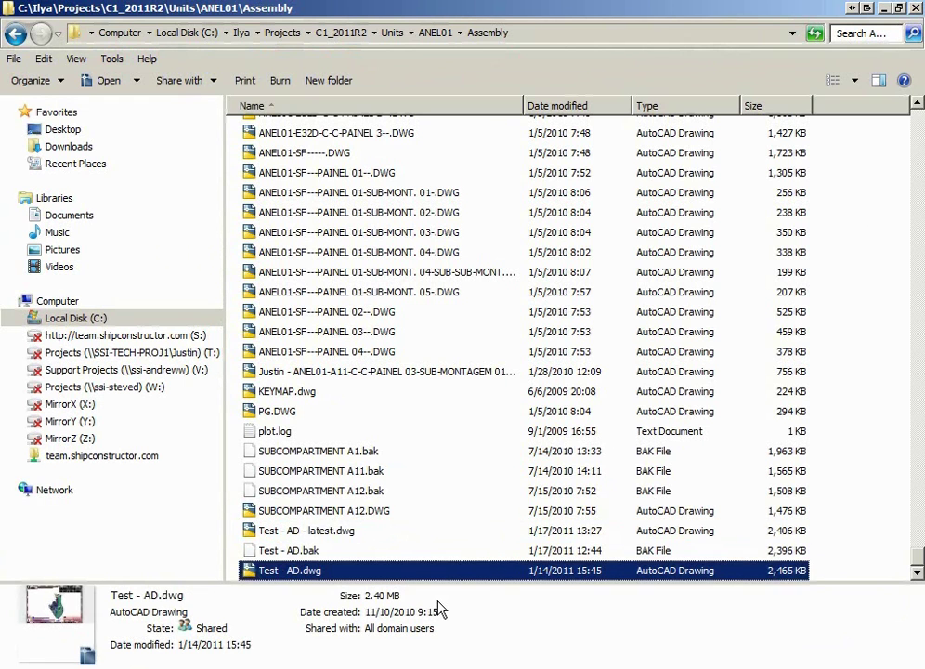
pyautogui.hotkey('alt', 'Tab')
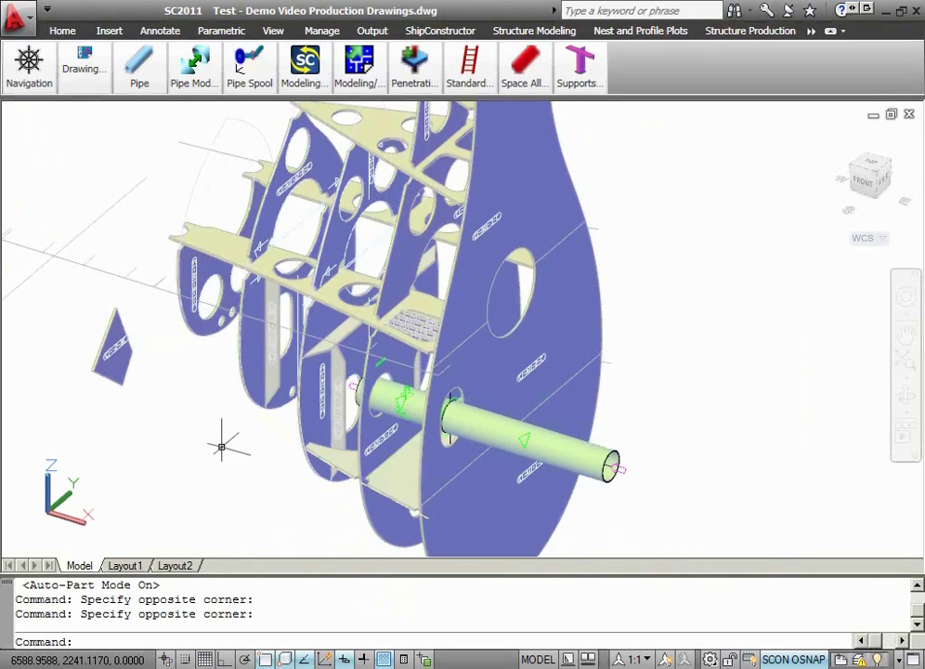
# - Open the restored Test - AD.dwg from Recent Documents to show its hull panel assembly sheet
pyautogui.click(28, 72)
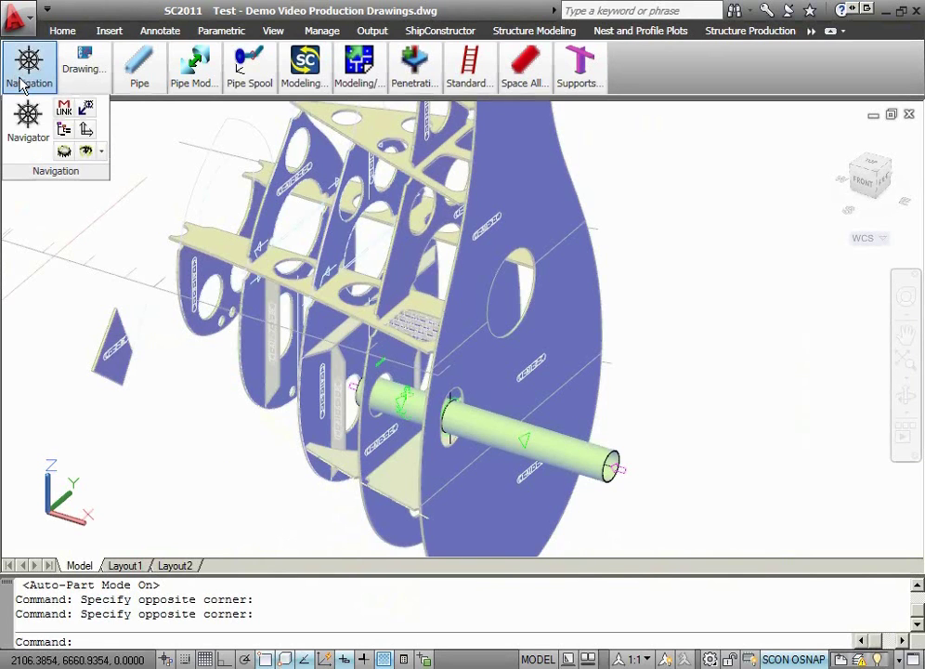
pyautogui.click(19, 22)
pyautogui.click(191, 167)
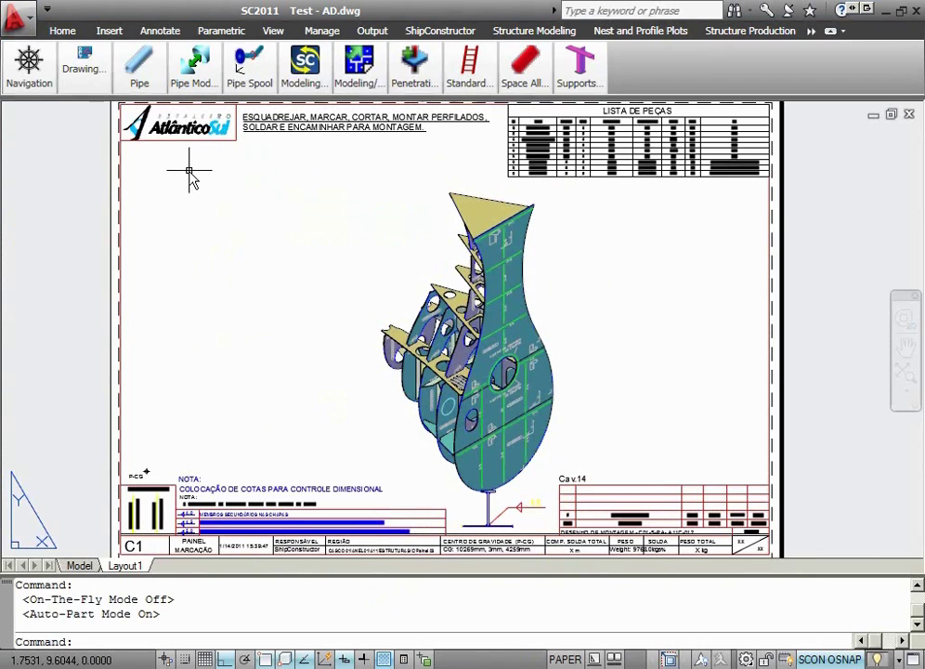
pyautogui.click(381, 330)
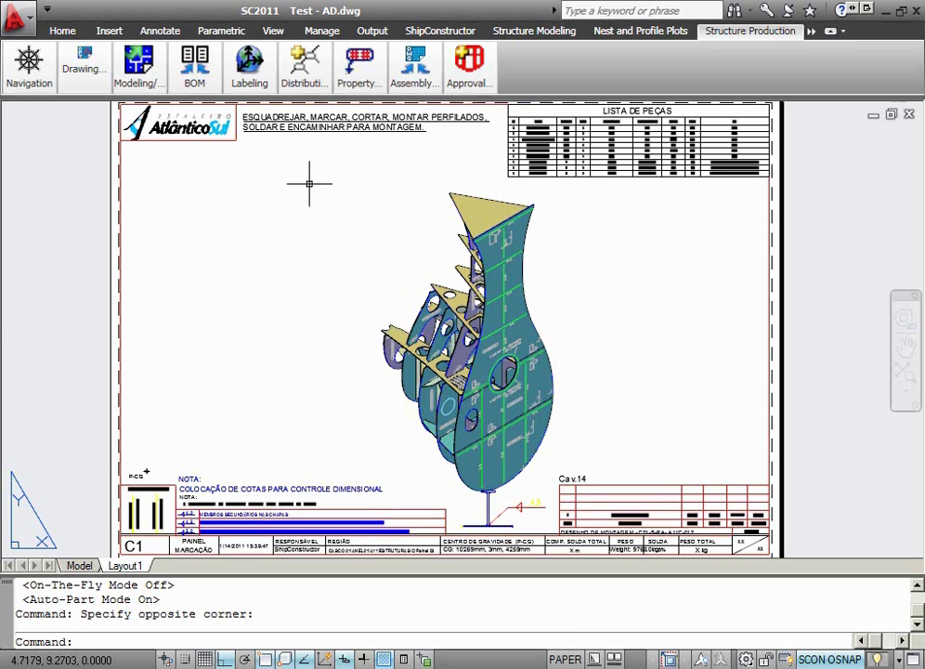
# - Run Update Drawing and accept four new Painel 03 parts plus modified C1-A11-5-1-C
pyautogui.moveTo(416, 88)
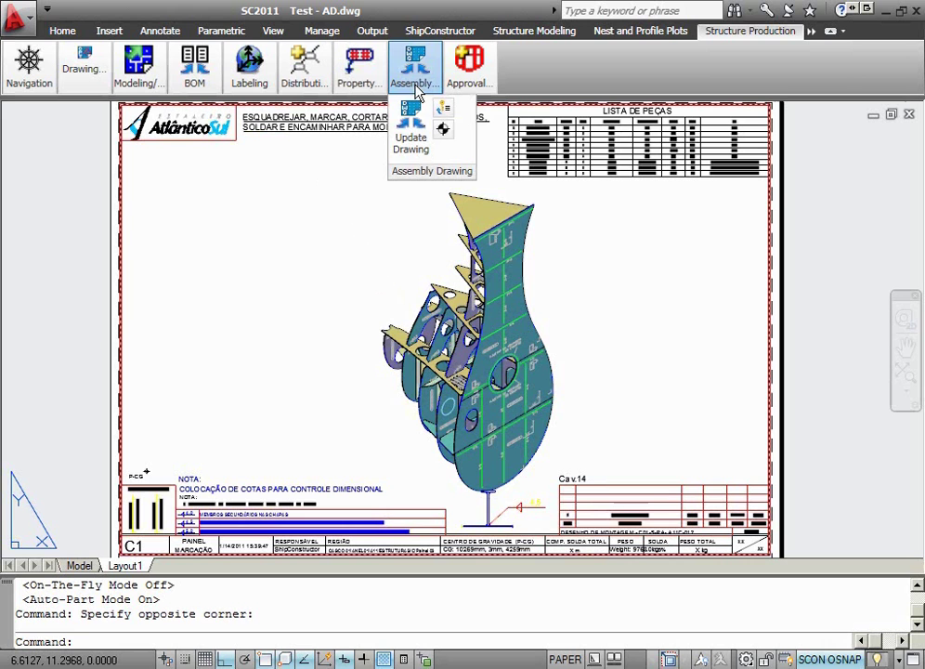
pyautogui.click(416, 137)
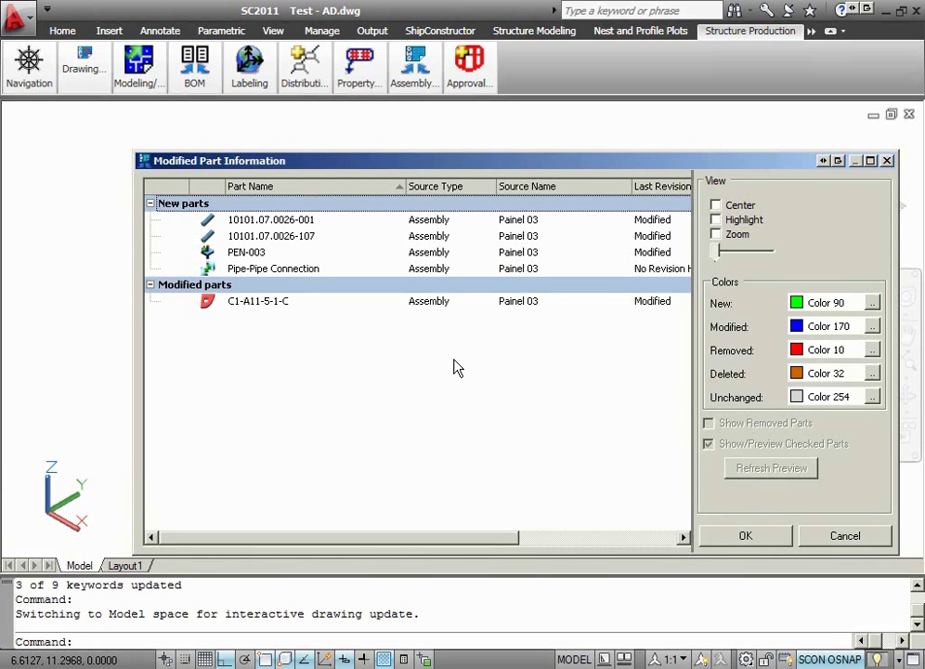
pyautogui.click(736, 538)
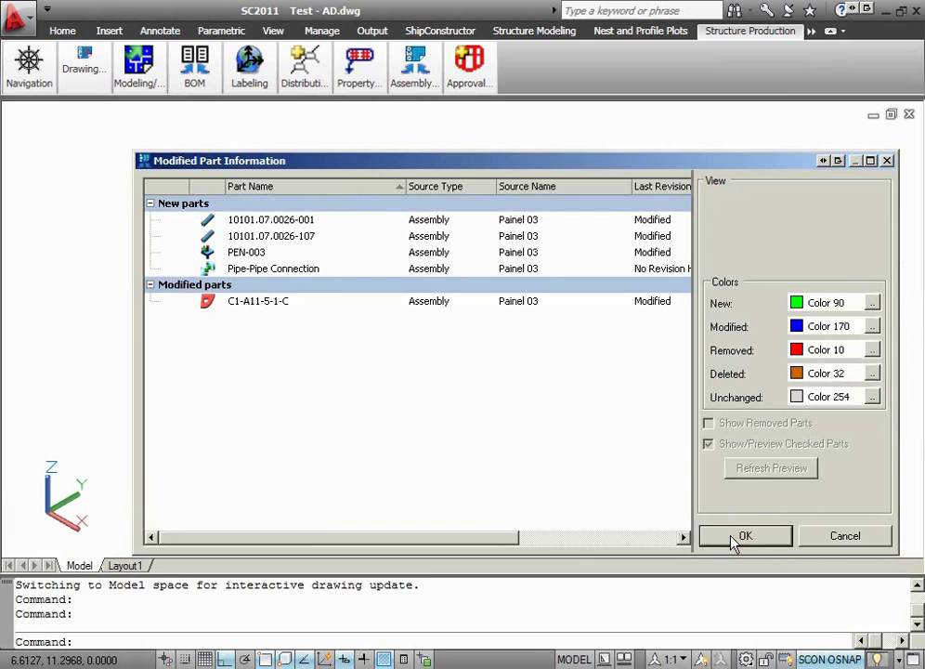